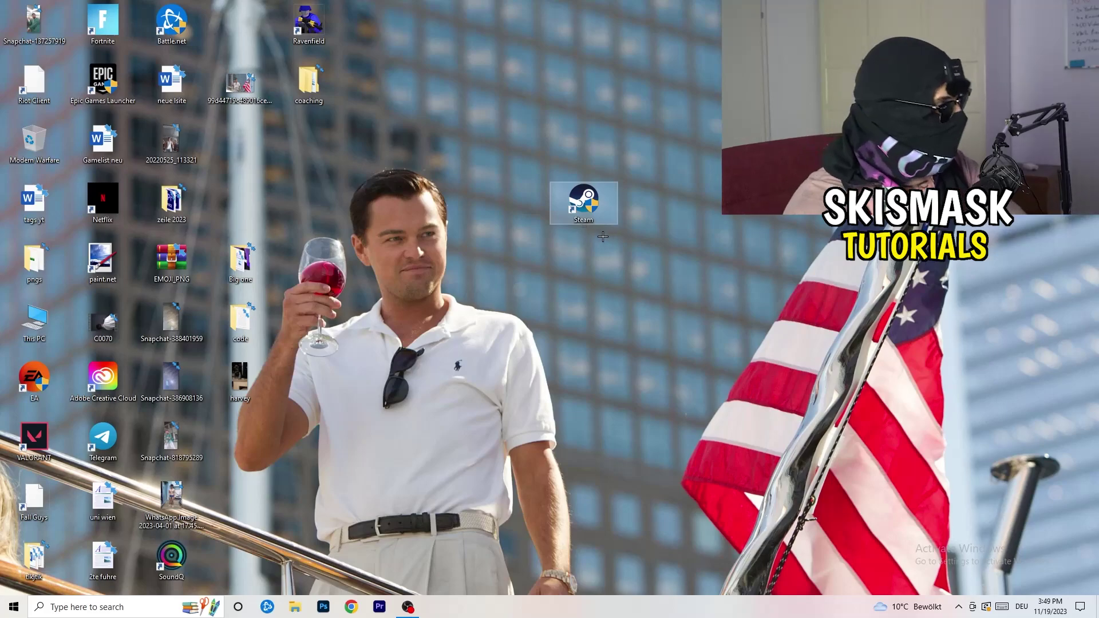
# Open the Steam shortcut's properties, examine its compatibility mode and administrator settings, and close the dialog.
pyautogui.click(590, 201)
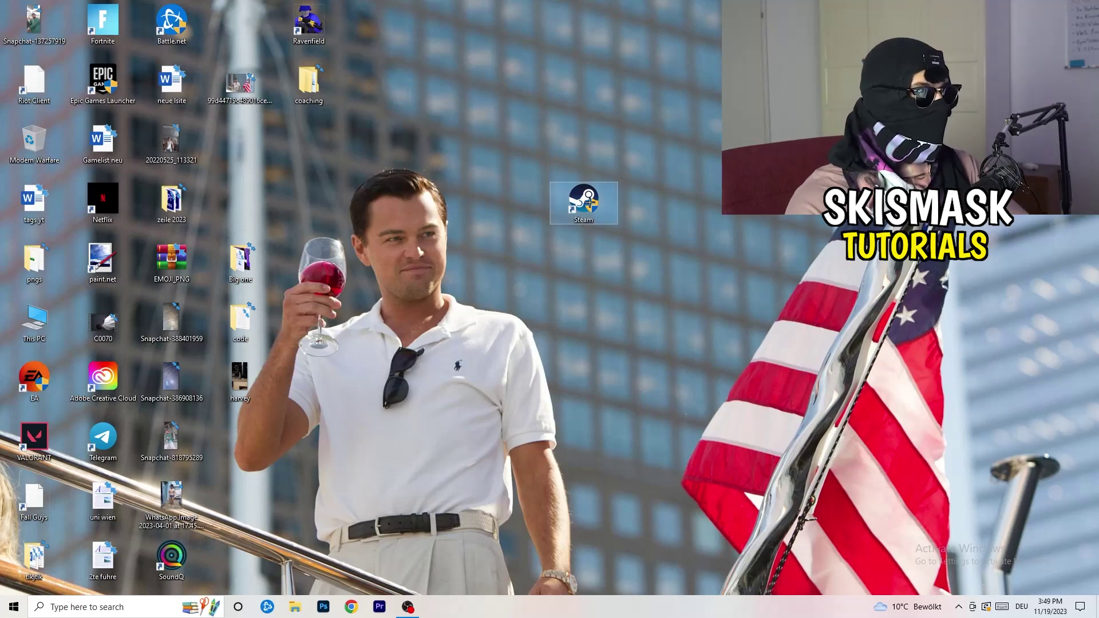
pyautogui.rightClick(590, 201)
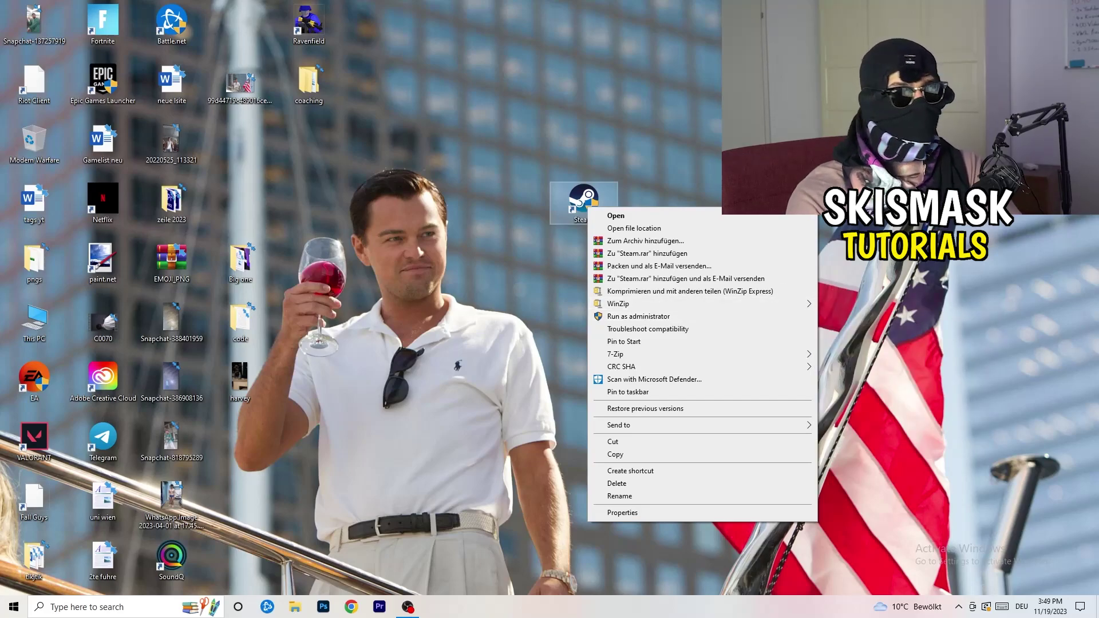
pyautogui.click(622, 513)
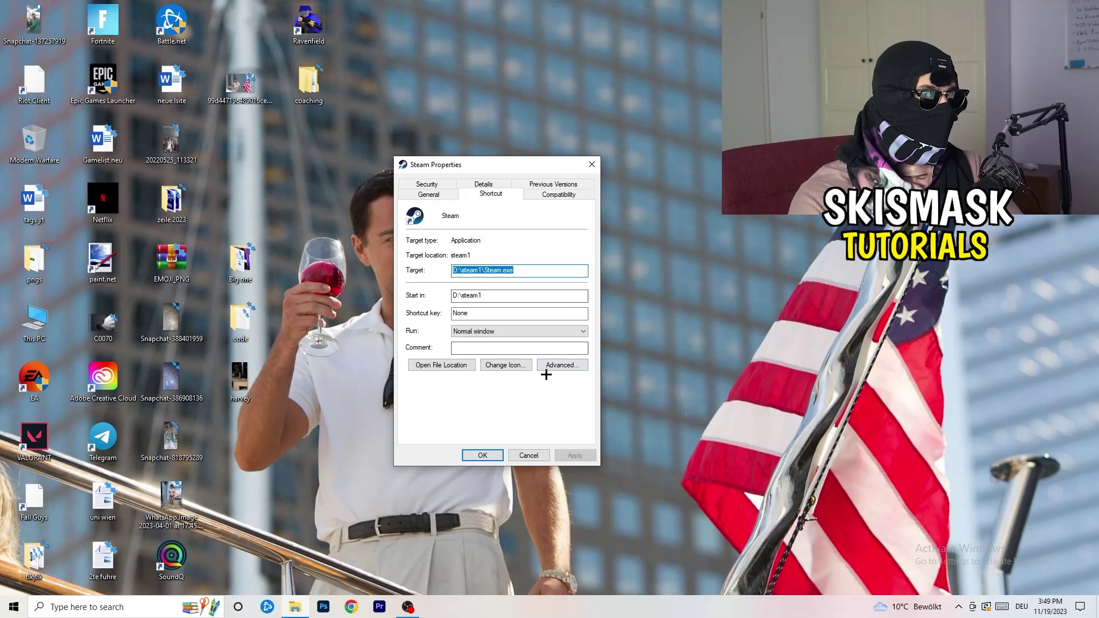
pyautogui.click(563, 195)
pyautogui.moveTo(503, 167); pyautogui.dragTo(633, 118)
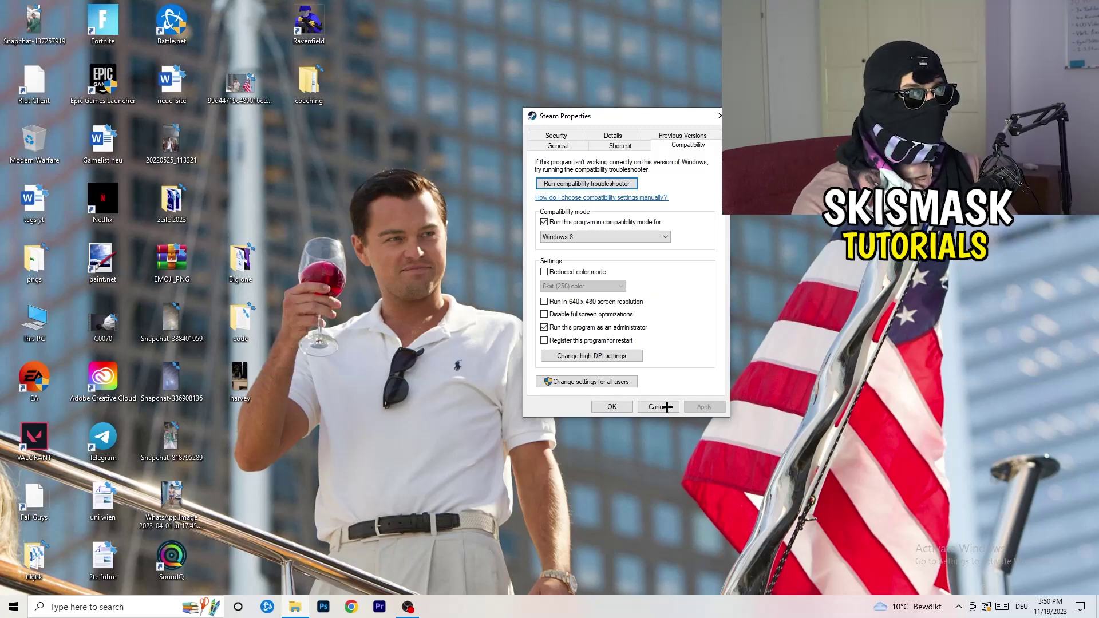
pyautogui.click(622, 407)
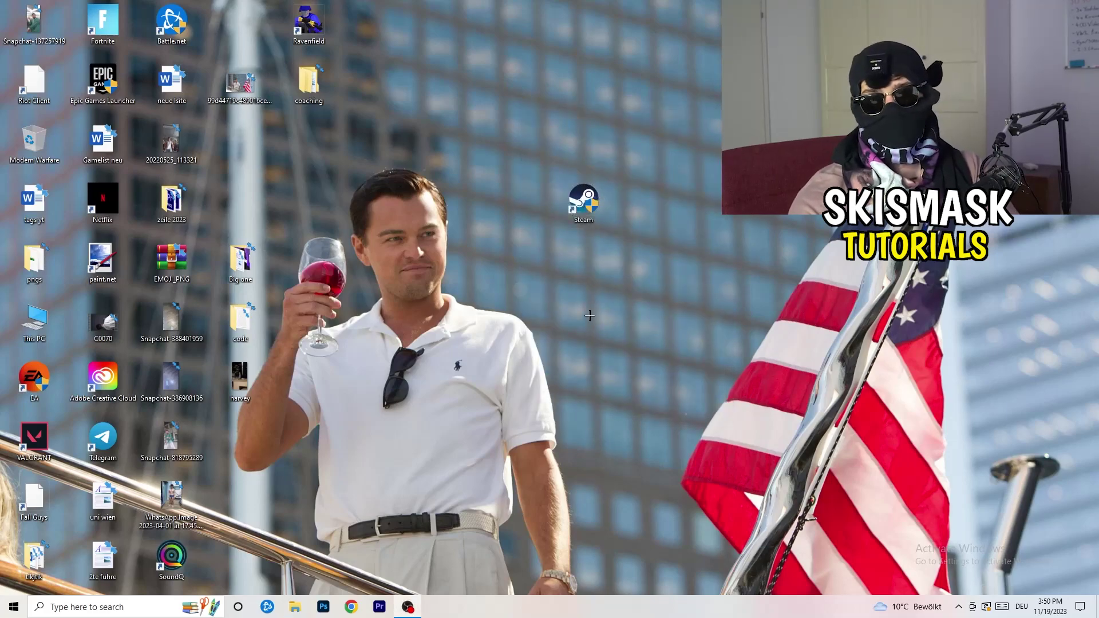
# Move the Steam shortcut closer to the other desktop icons and recheck its compatibility settings.
pyautogui.moveTo(572, 209); pyautogui.dragTo(519, 206)
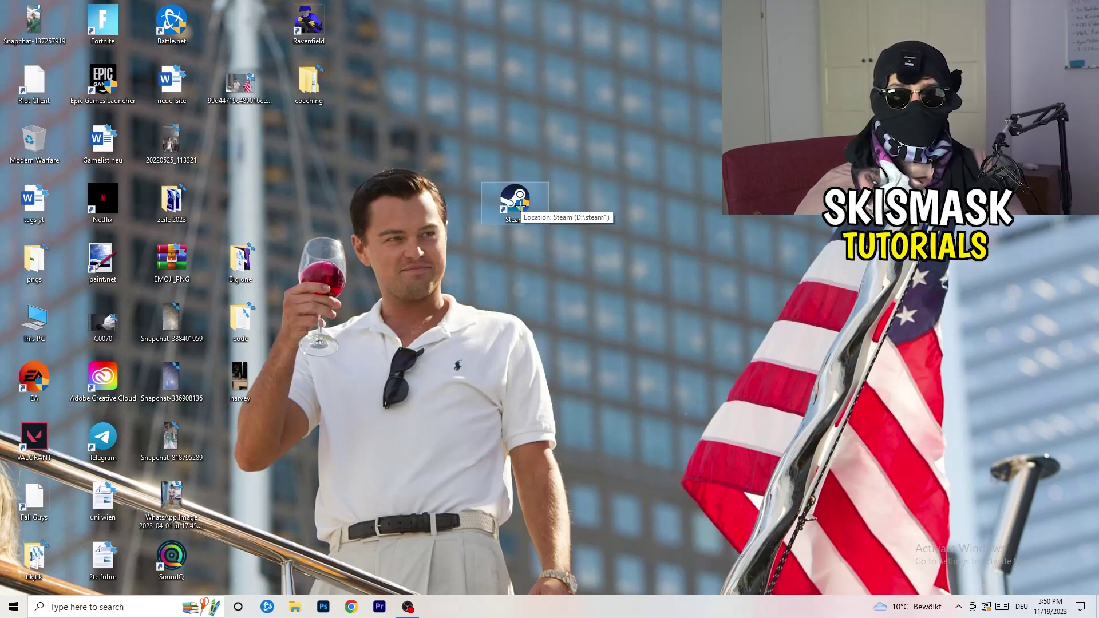
pyautogui.moveTo(519, 205); pyautogui.dragTo(382, 208)
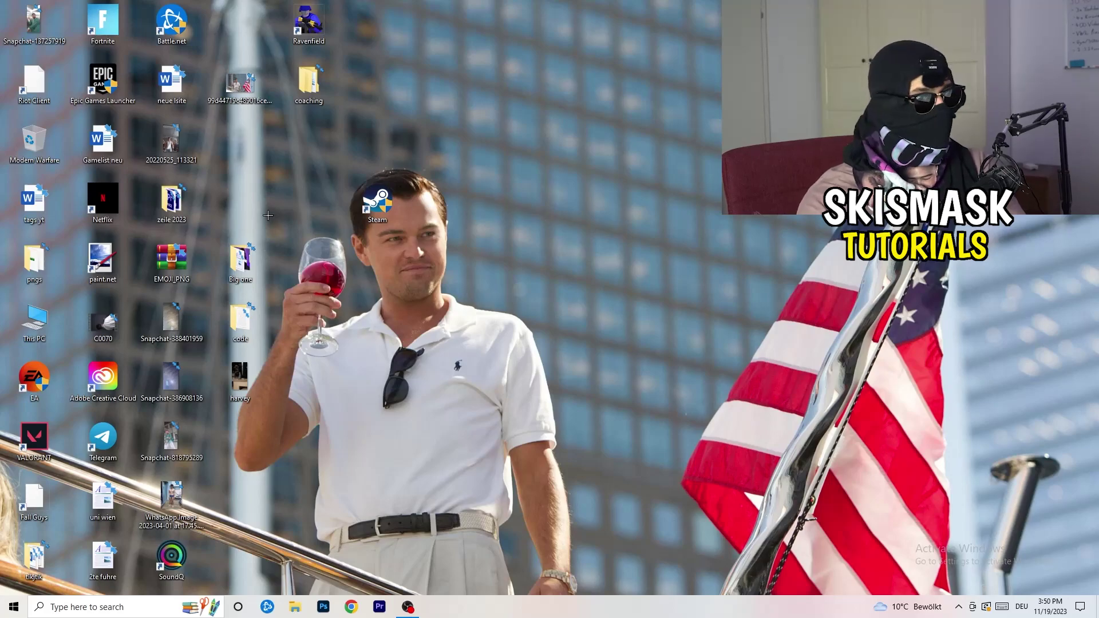
pyautogui.rightClick(378, 213)
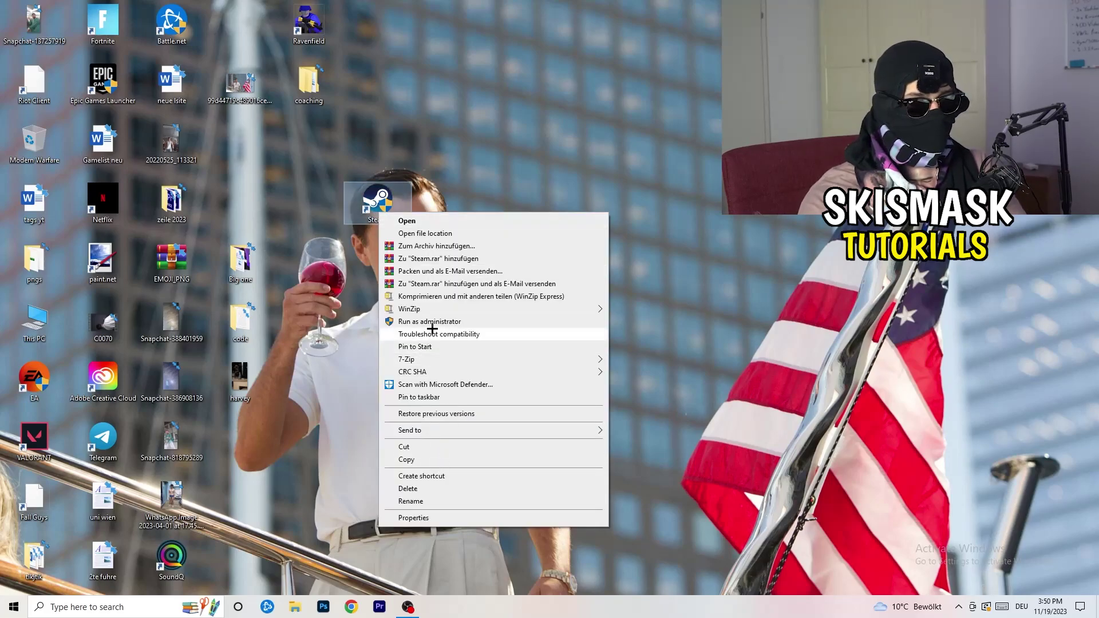
pyautogui.click(413, 518)
pyautogui.click(548, 250)
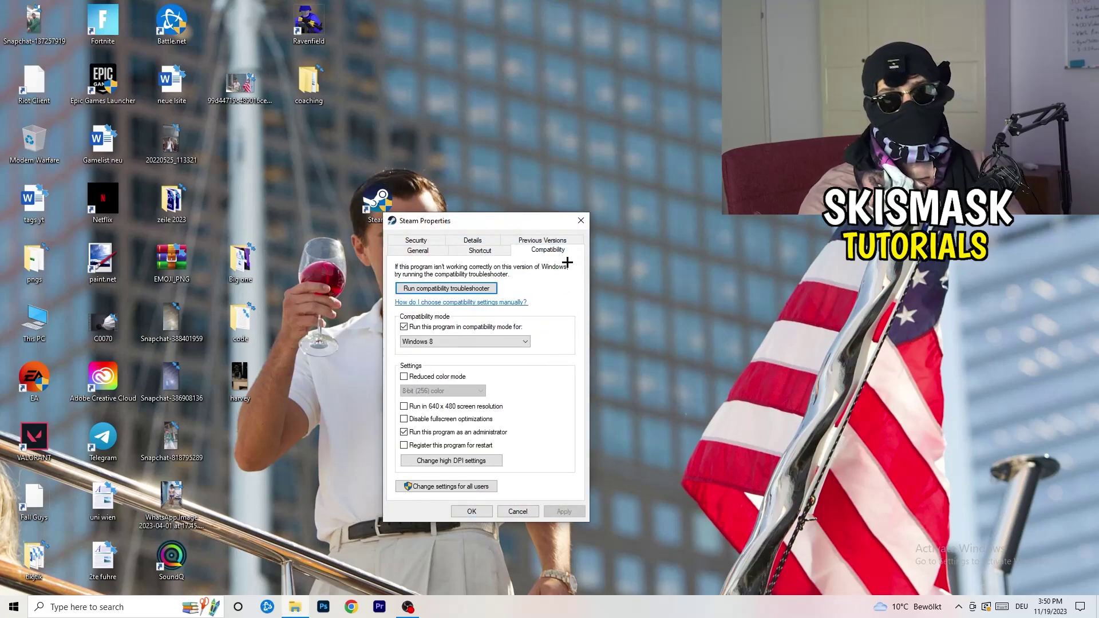
pyautogui.click(581, 221)
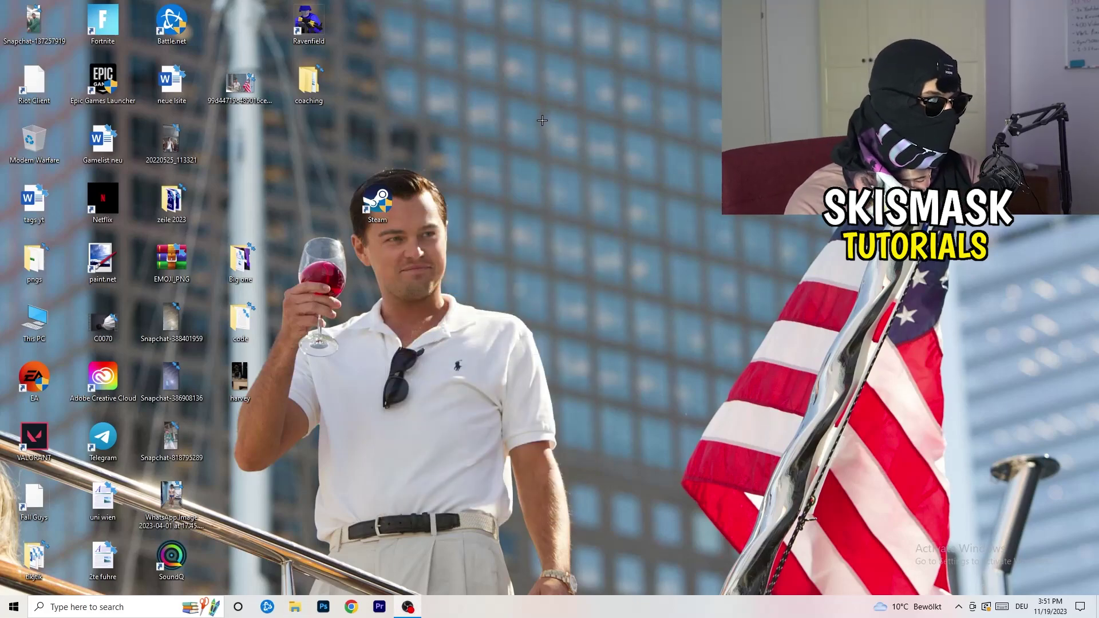
# Open Task Manager from the taskbar and maximize its window.
pyautogui.moveTo(556, 616)
pyautogui.mouseDown()
pyautogui.moveTo(938, 318)
pyautogui.moveTo(558, 578)
pyautogui.moveTo(560, 609)
pyautogui.mouseUp()
pyautogui.rightClick(559, 610)
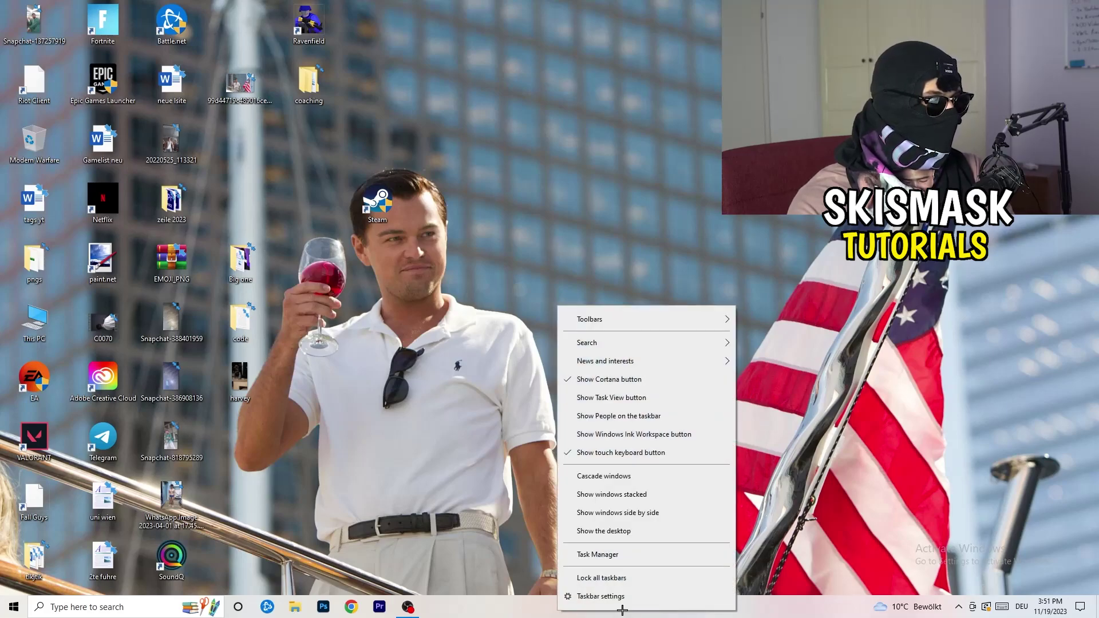
pyautogui.click(613, 556)
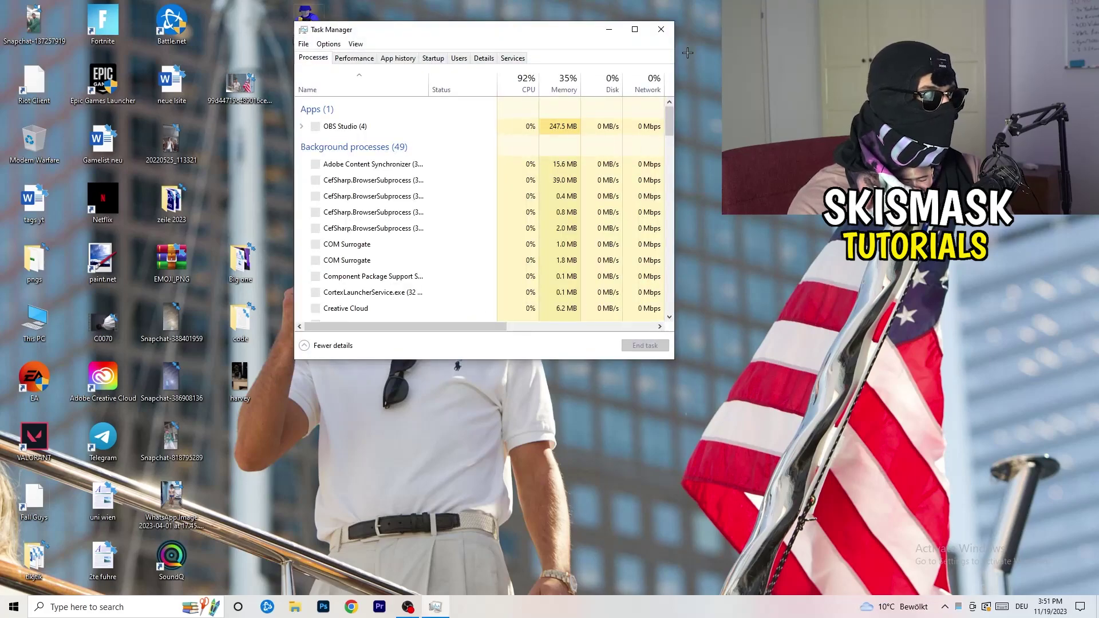
pyautogui.click(633, 29)
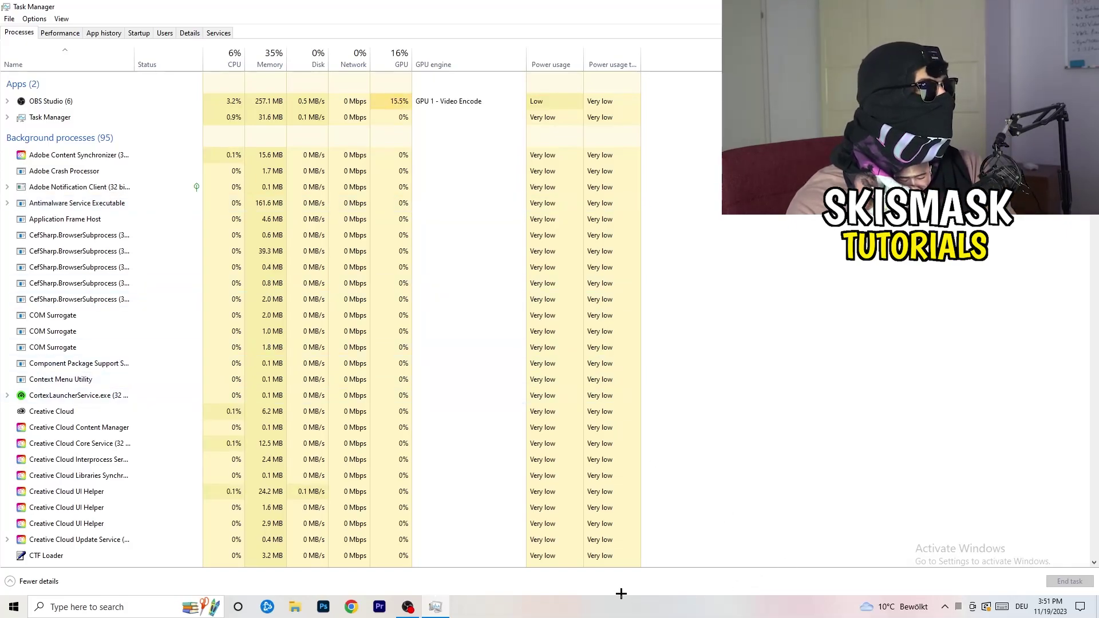
# Show the priority options for a Creative Cloud UI Helper process in the detailed process list.
pyautogui.click(178, 33)
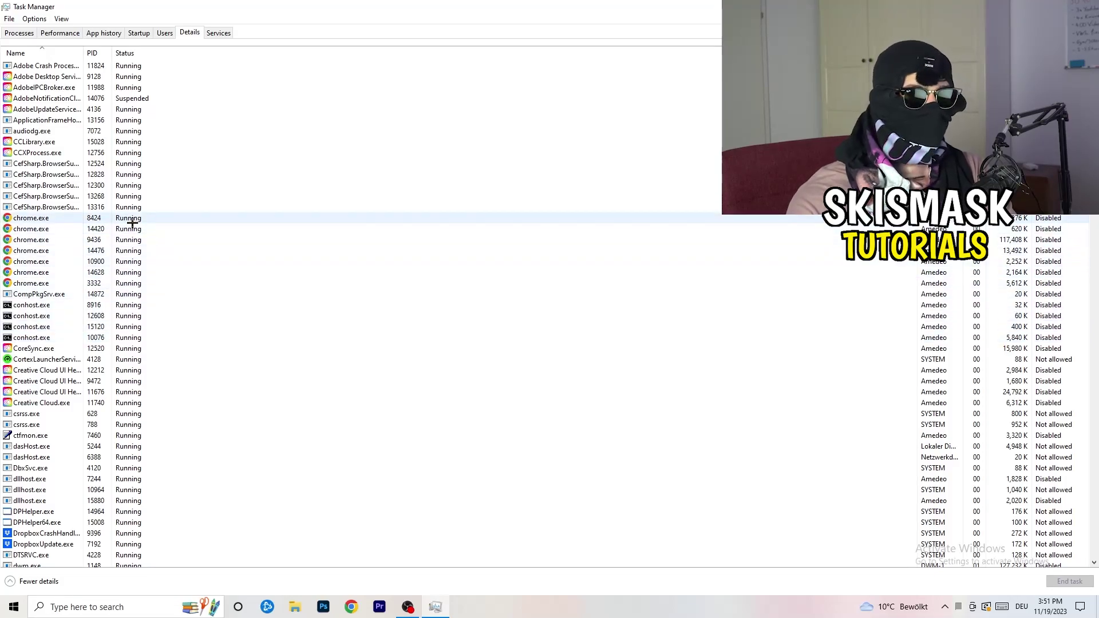
pyautogui.scroll(-3, 132, 223)
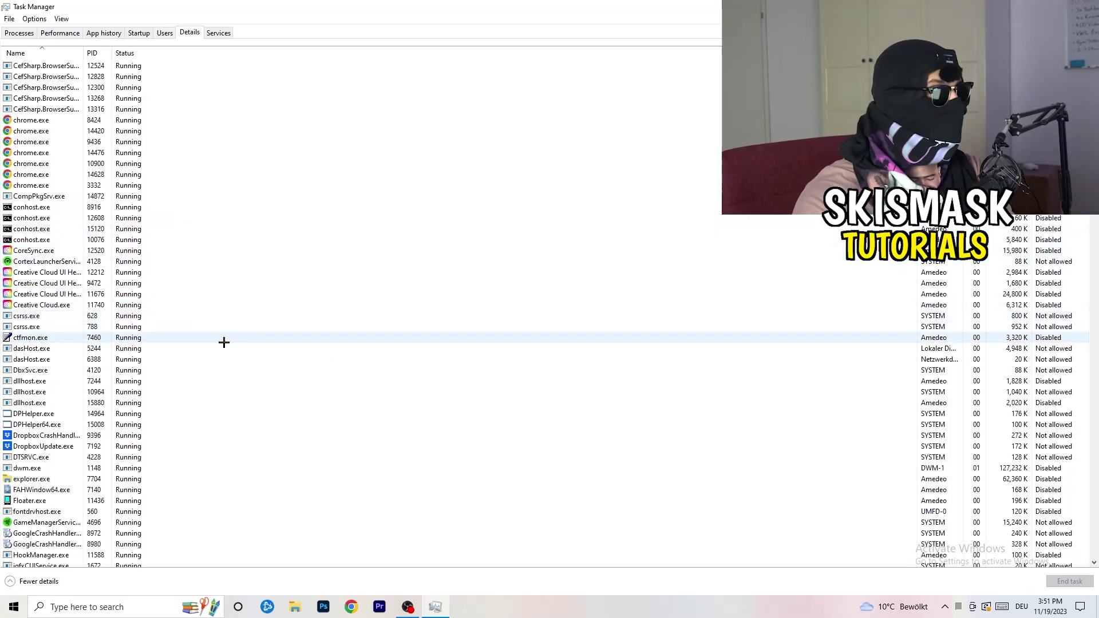
pyautogui.rightClick(46, 293)
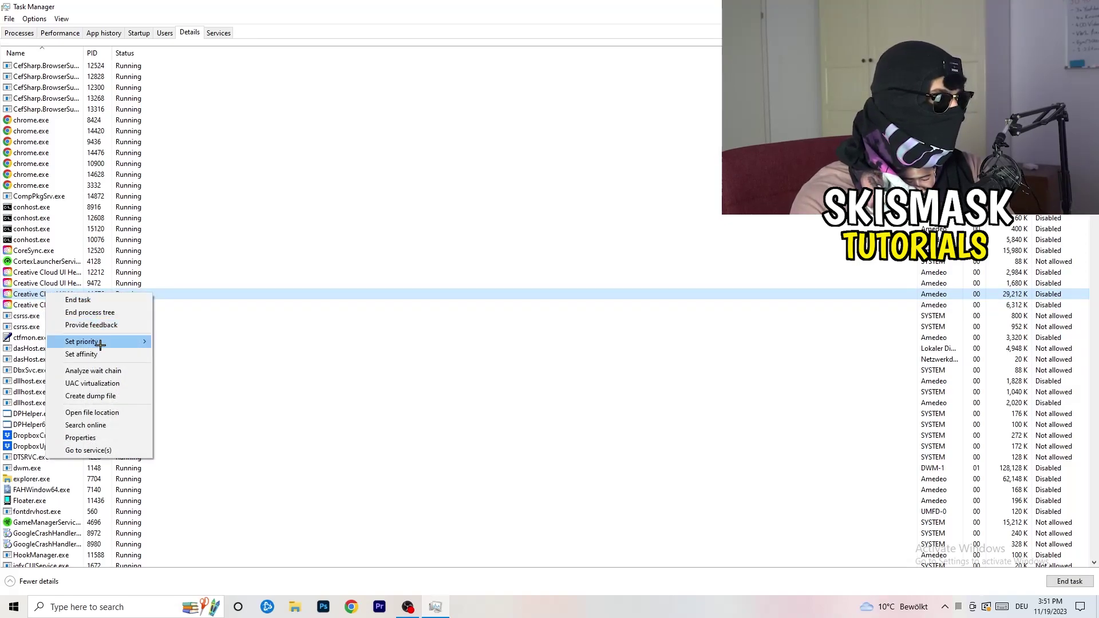
pyautogui.moveTo(101, 345)
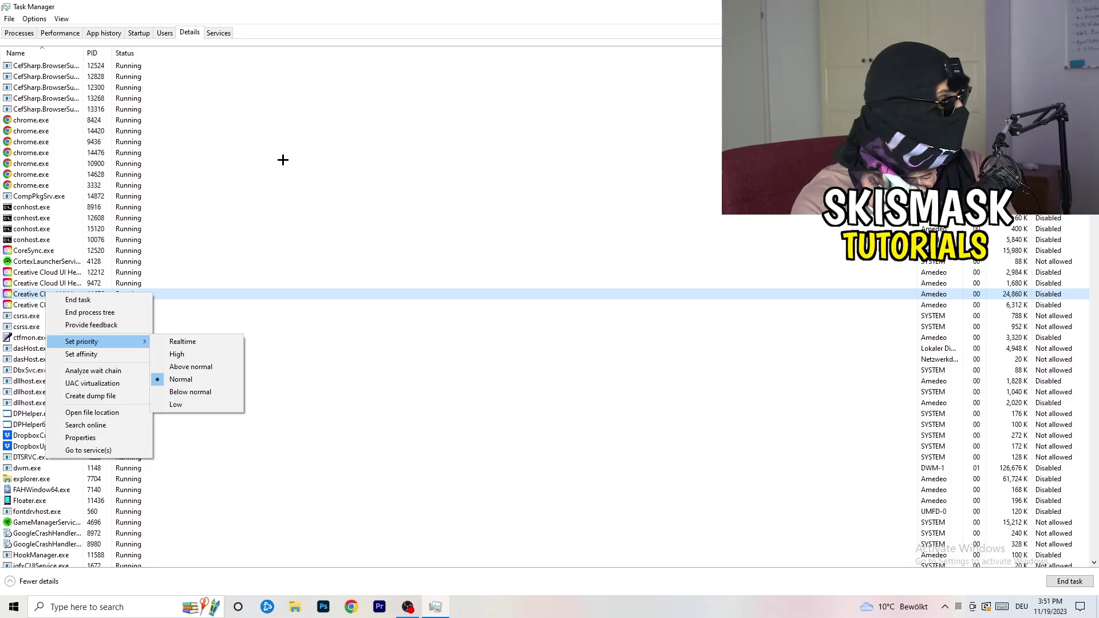
# Examine the startup programs and view the available actions for File Association Helper without changing it.
pyautogui.click(143, 32)
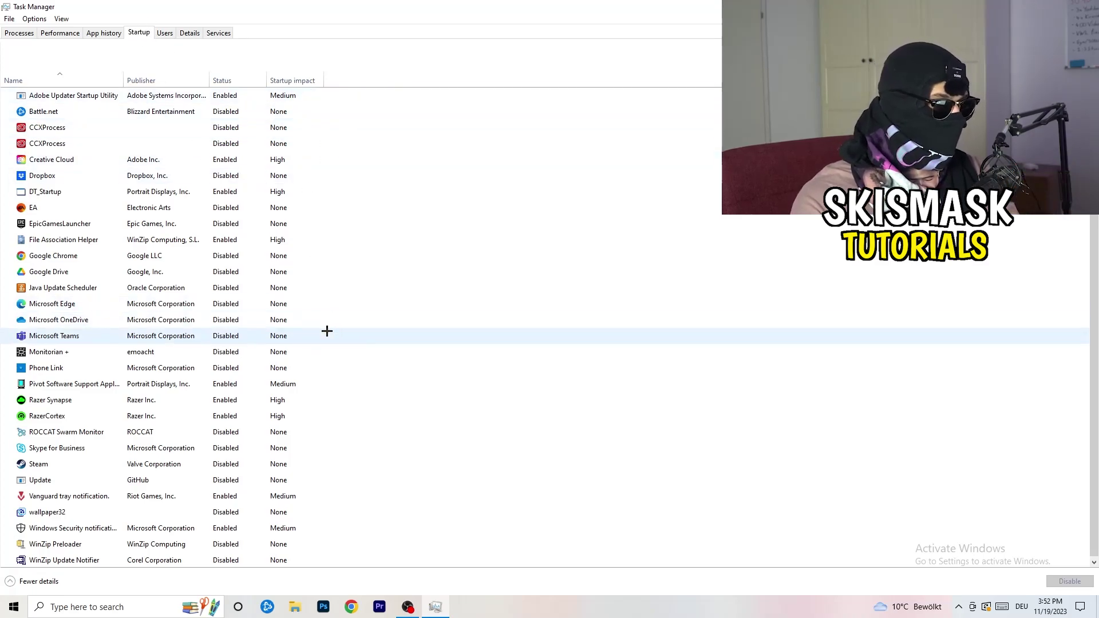
pyautogui.scroll(-1, 326, 509)
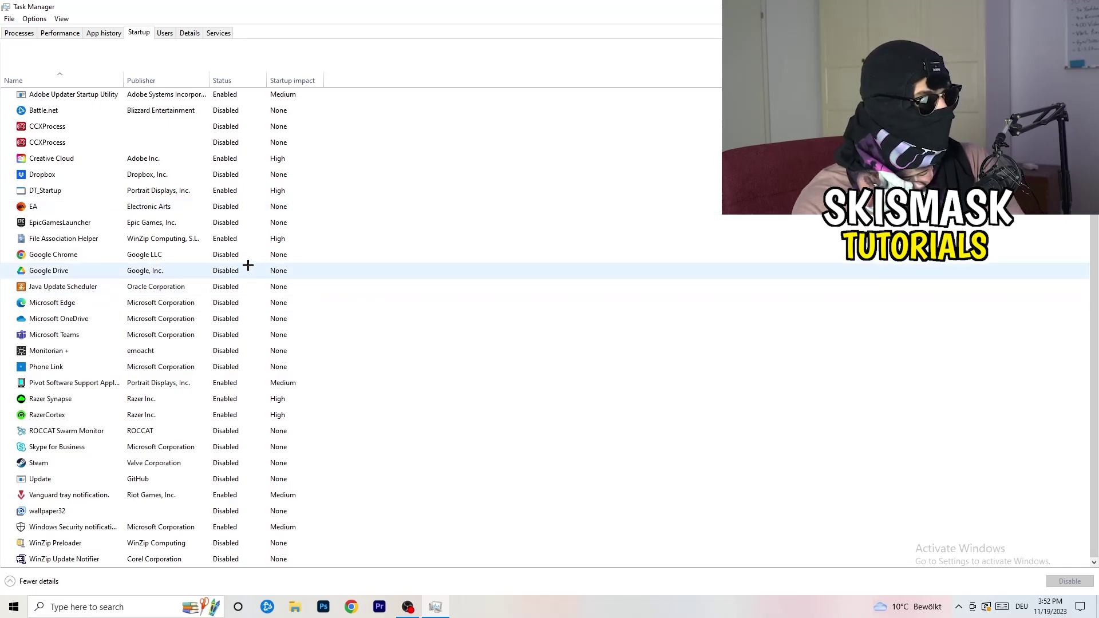
pyautogui.rightClick(236, 241)
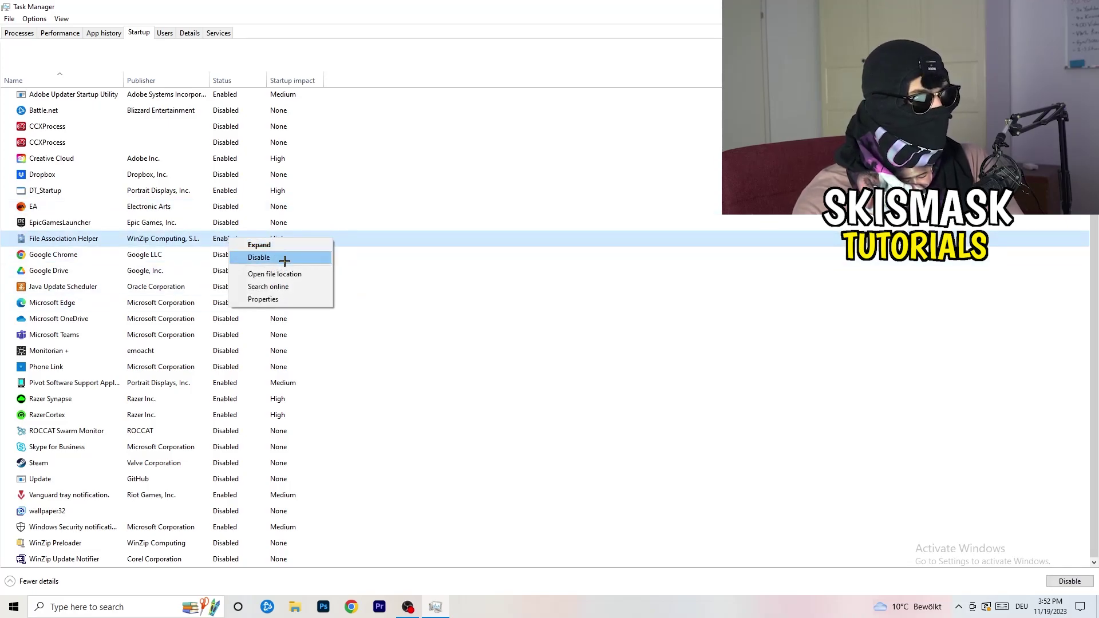
pyautogui.click(449, 82)
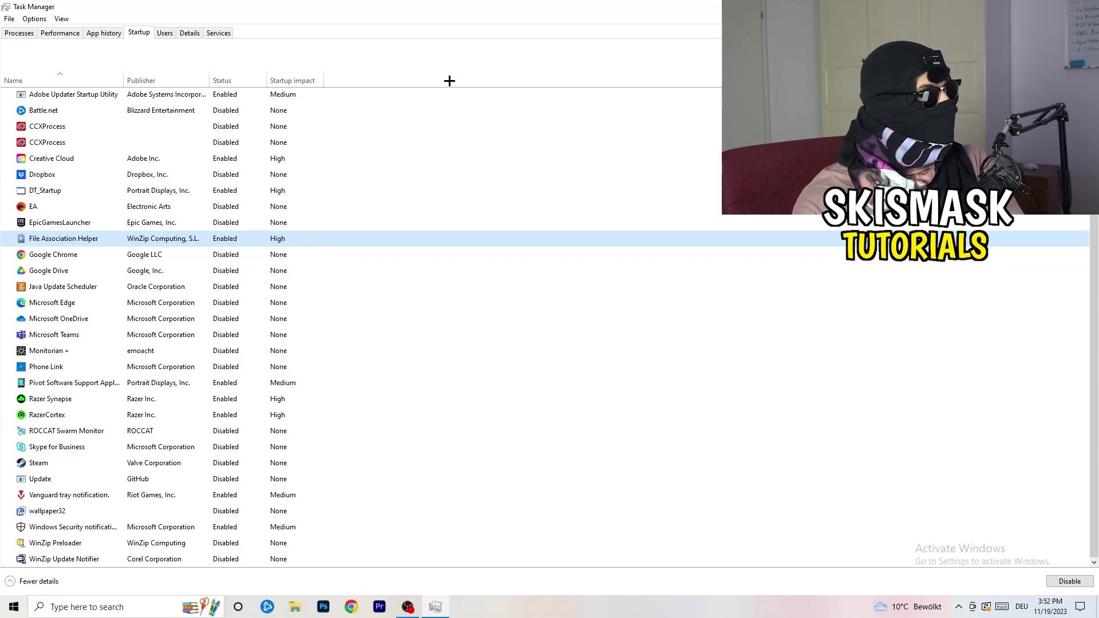
# Sort the running processes by CPU and GPU usage and look through the list for demanding tasks.
pyautogui.click(31, 33)
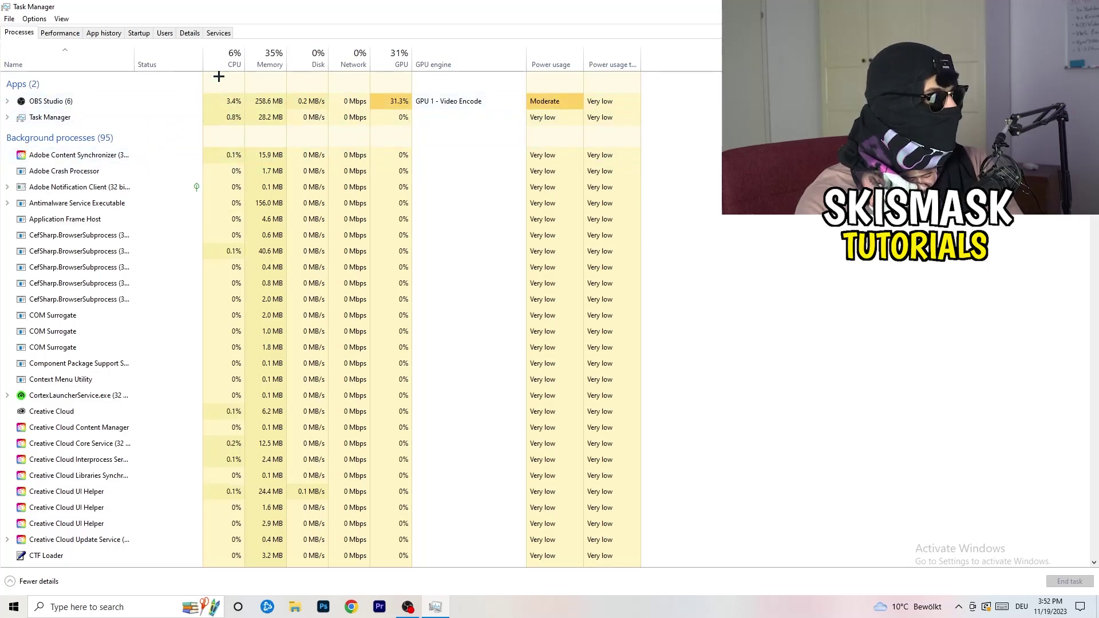
pyautogui.click(233, 58)
pyautogui.click(394, 58)
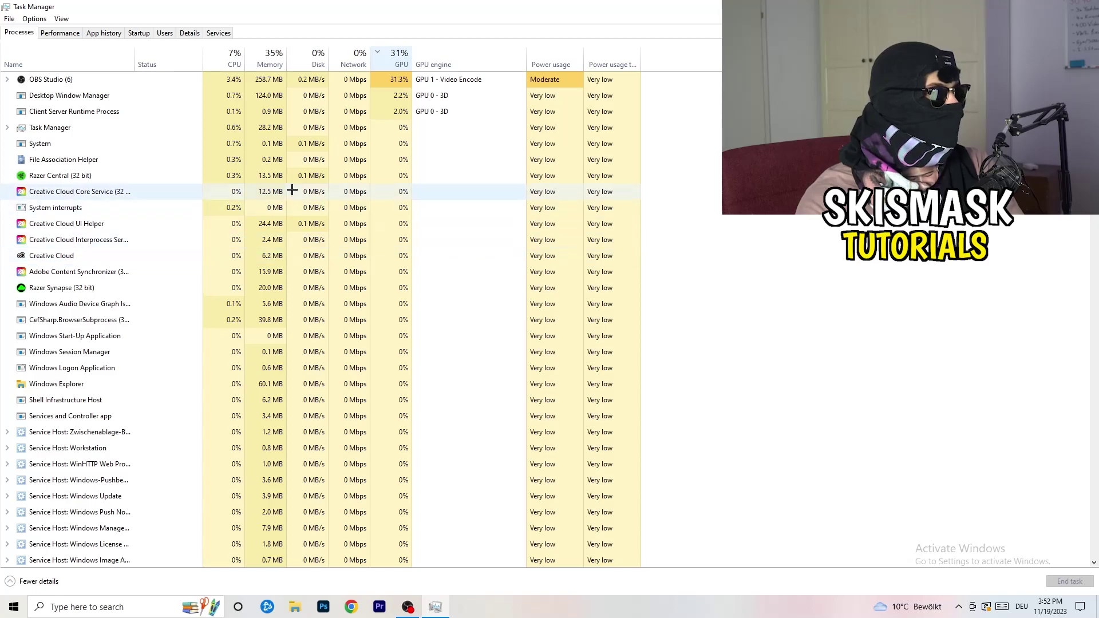
pyautogui.click(396, 60)
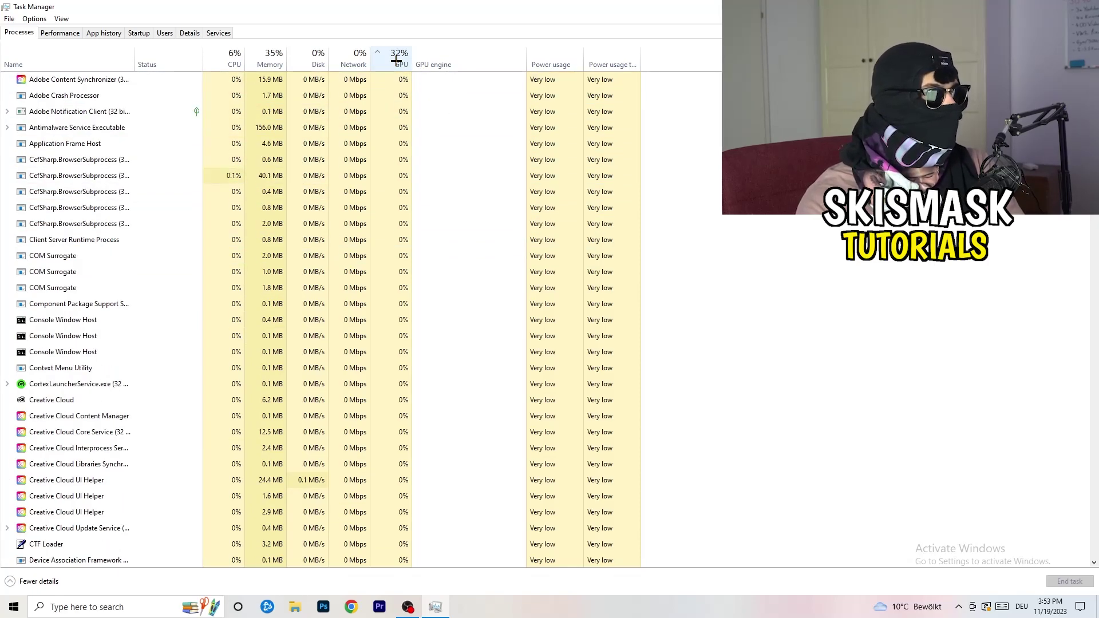
pyautogui.scroll(-15, 401, 179)
pyautogui.scroll(15, 405, 181)
pyautogui.scroll(2, 406, 181)
pyautogui.scroll(-10, 407, 174)
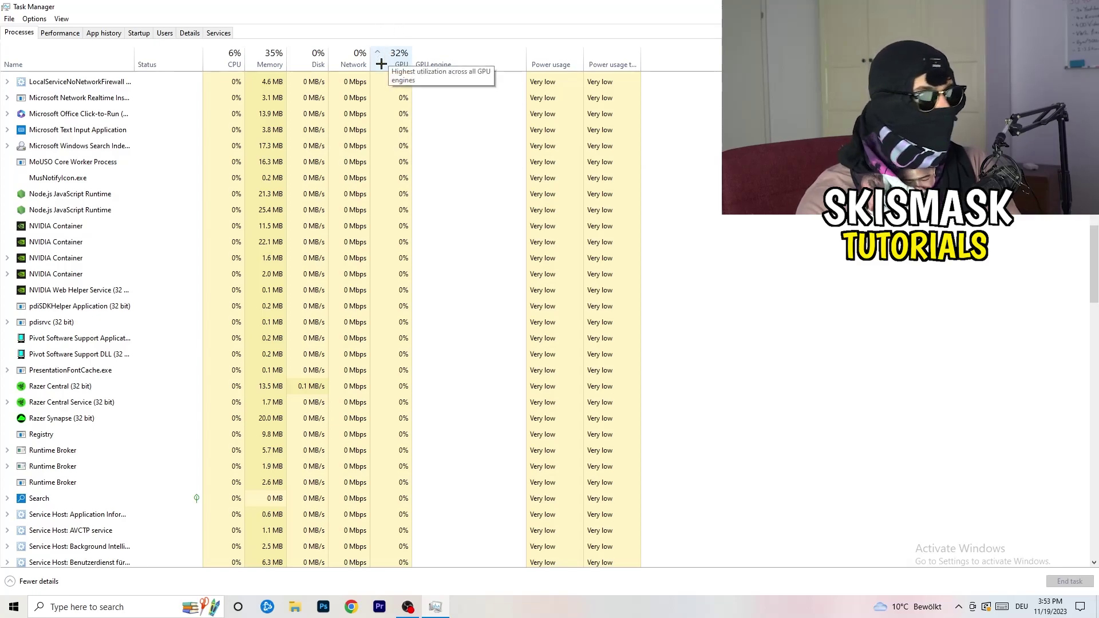
# View the actions for the Microsoft Windows Search Indexer process, sort processes by CPU usage, and close Task Manager.
pyautogui.rightClick(373, 142)
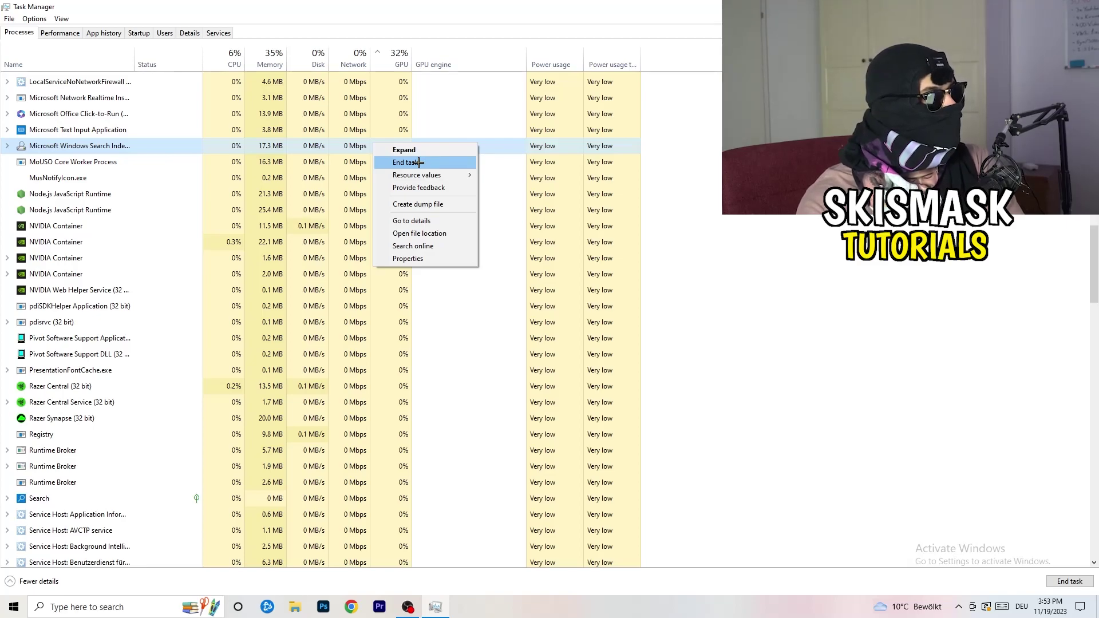
pyautogui.click(229, 58)
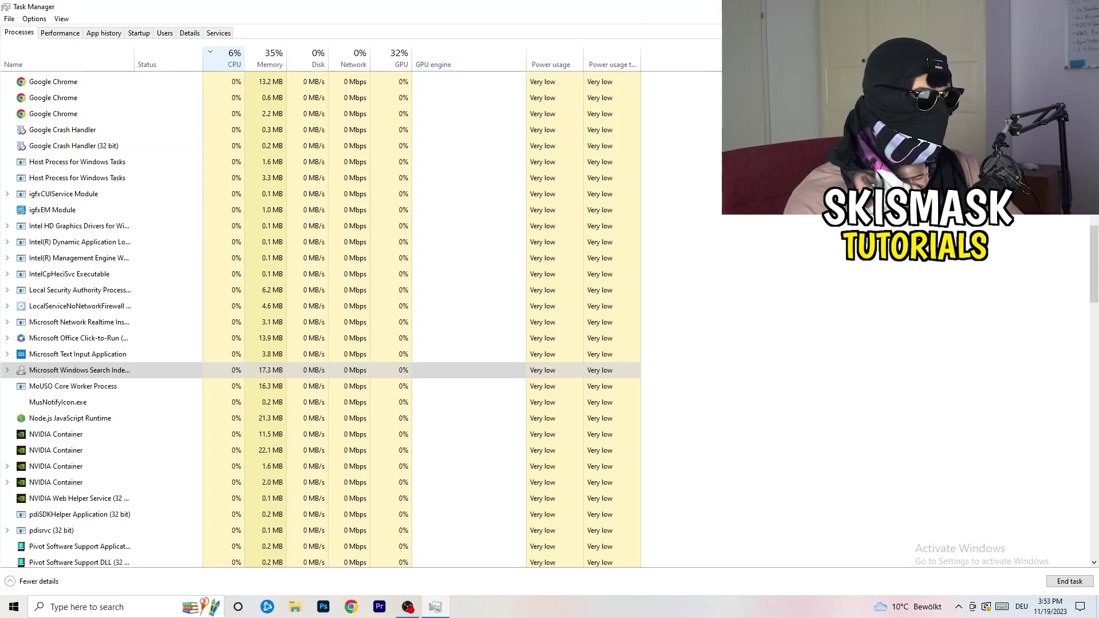
pyautogui.hotkey('alt', 'F4')
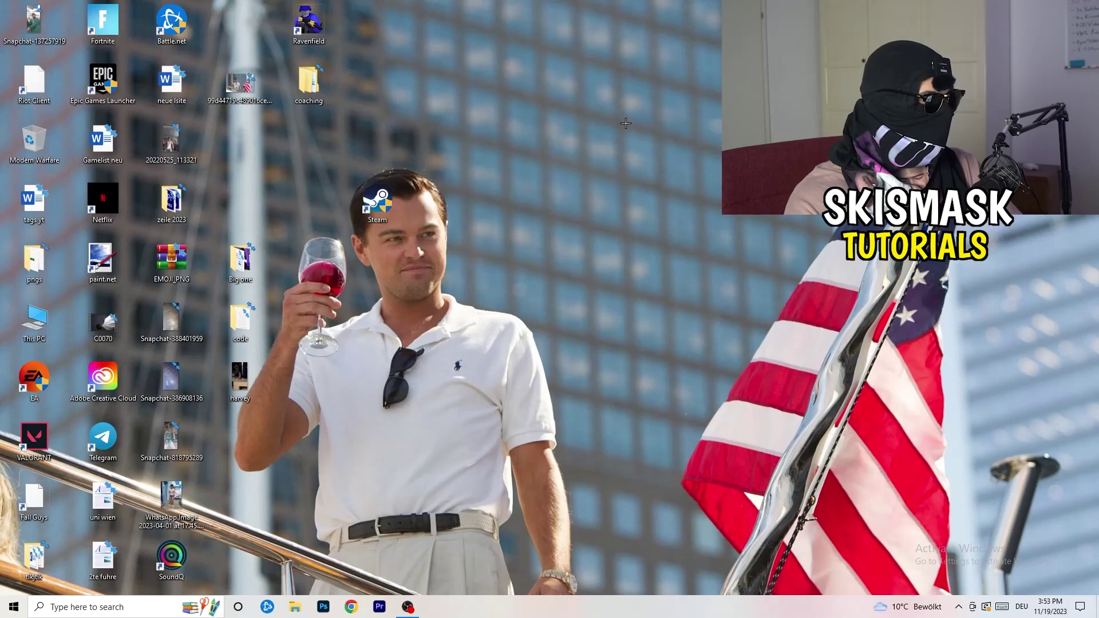
# Open the Windows gaming settings and check whether Xbox Game Bar is enabled.
pyautogui.click(4, 613)
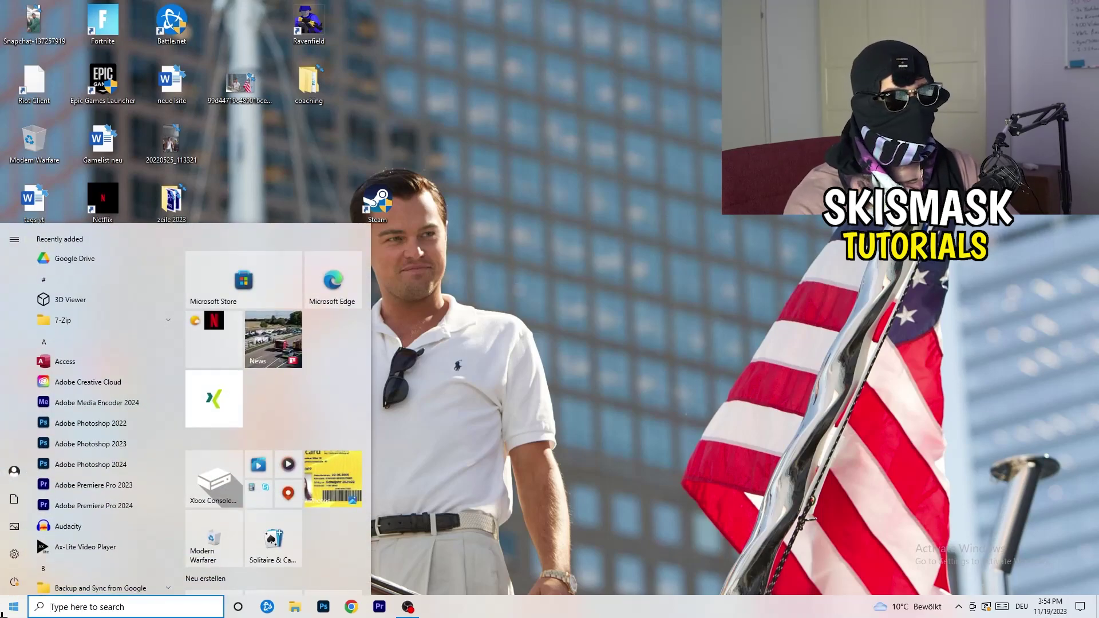
pyautogui.click(15, 554)
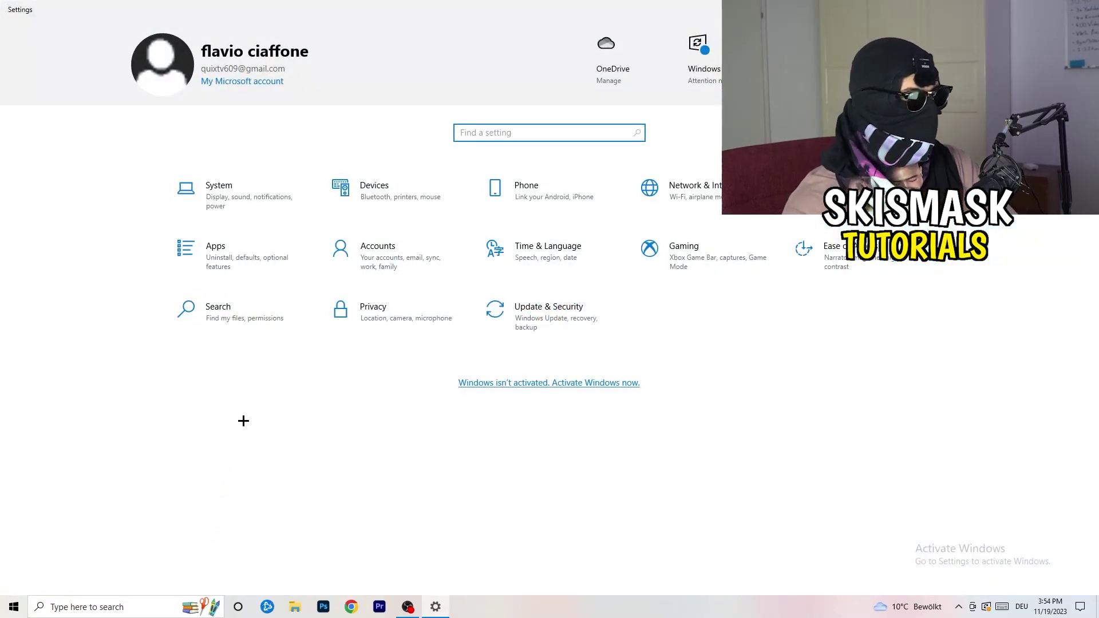
pyautogui.click(650, 249)
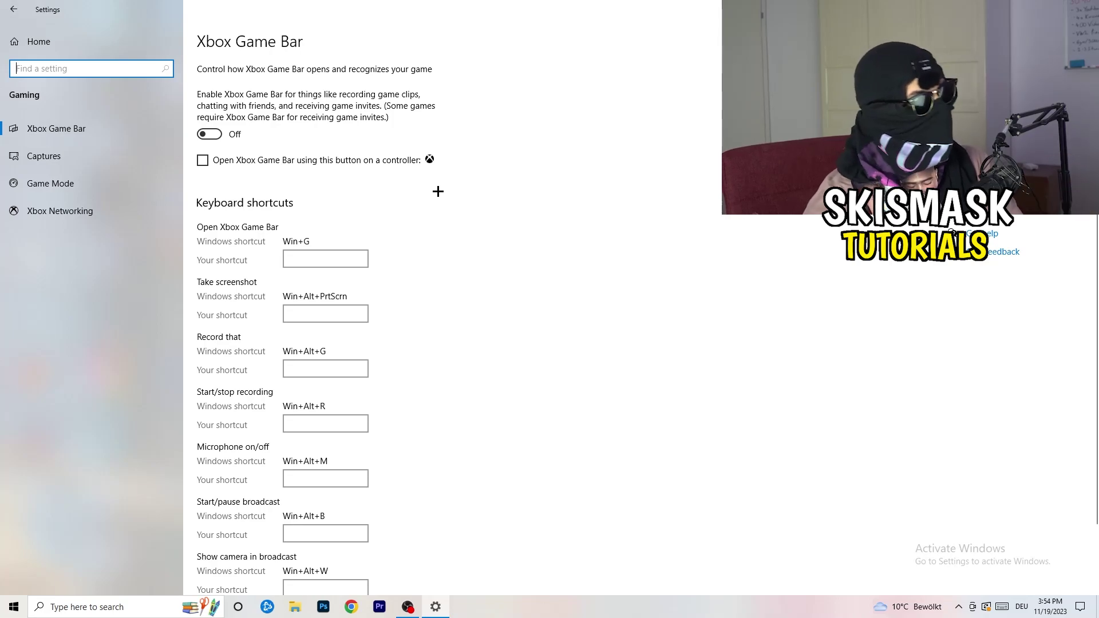
# Review the Captures and Game Mode settings, and return to the Windows Settings home page.
pyautogui.click(93, 149)
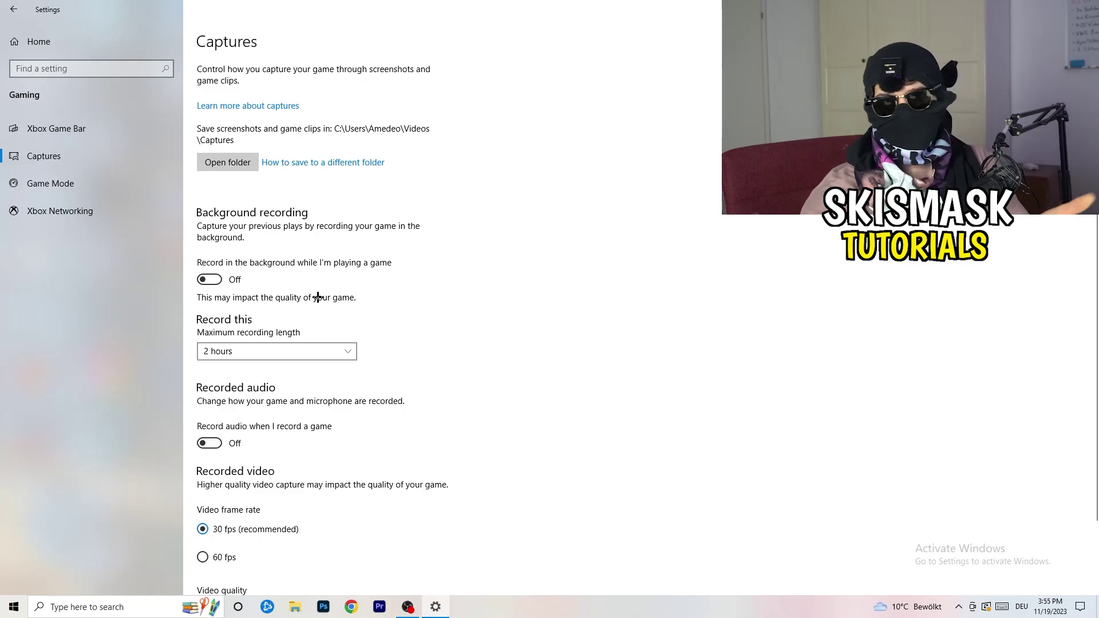
pyautogui.scroll(-3, 315, 298)
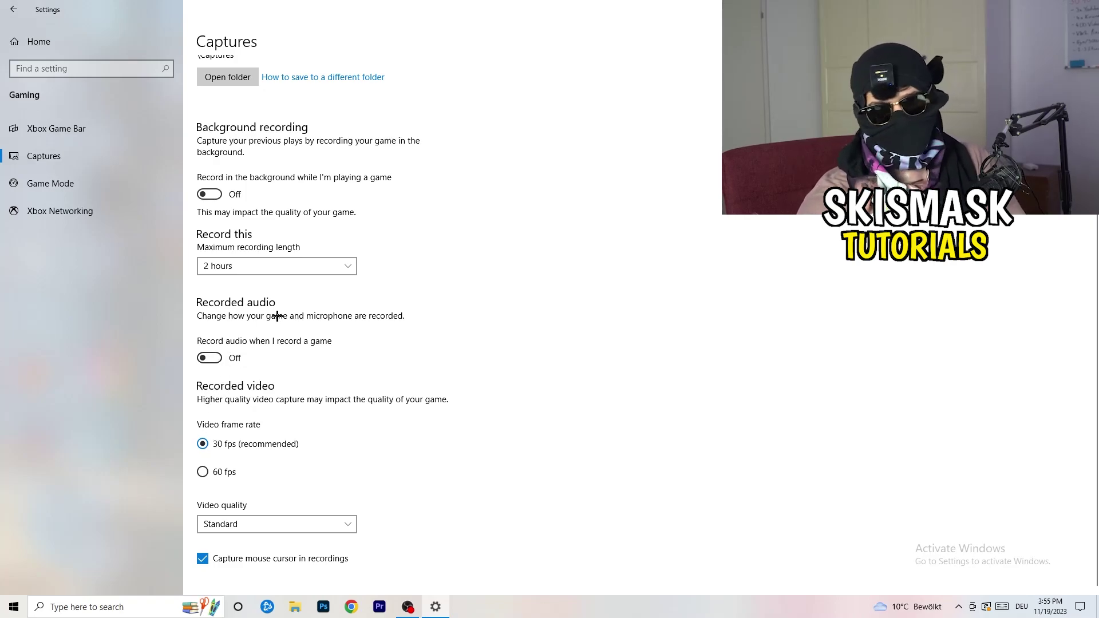
pyautogui.click(26, 183)
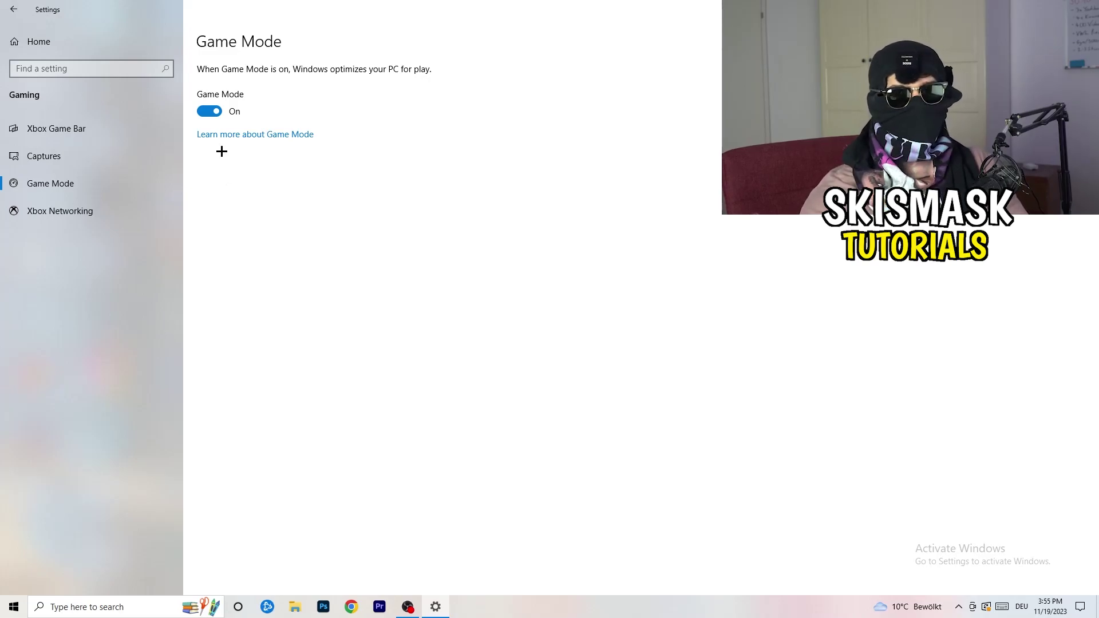
pyautogui.click(13, 9)
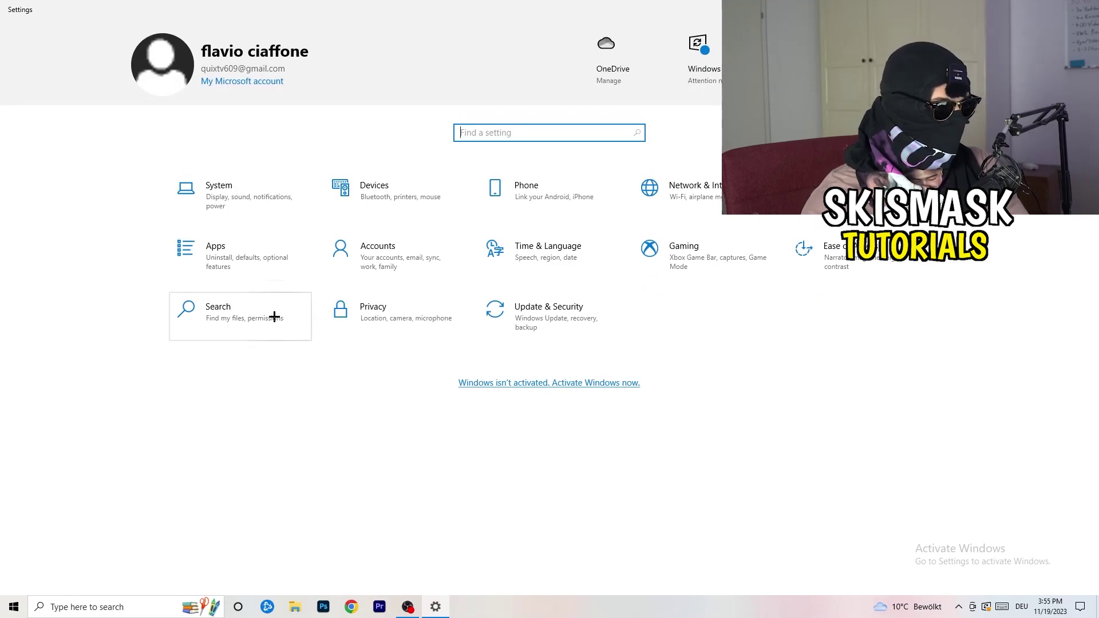
# Check the Windows Update status under Update & Security and return to the Settings home page.
pyautogui.click(574, 331)
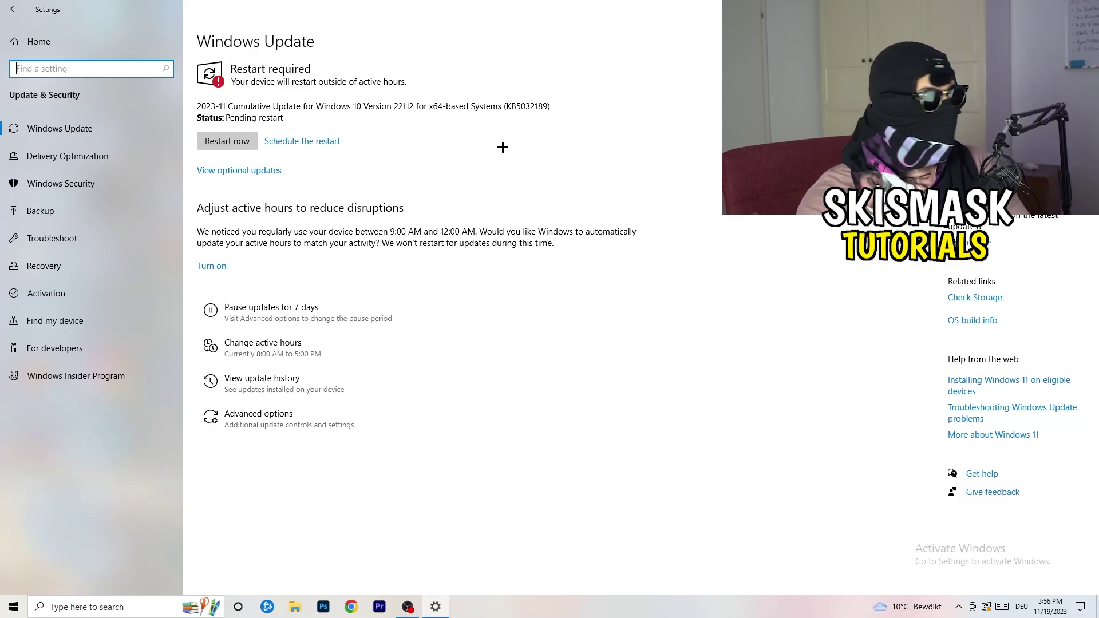
pyautogui.press('super+Down')
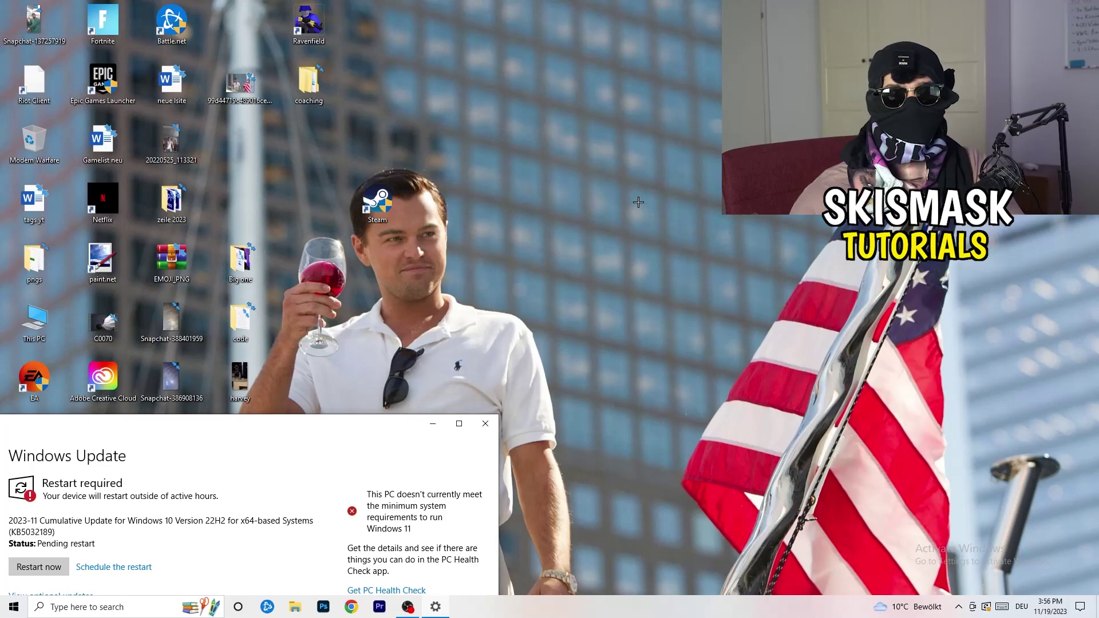
pyautogui.click(459, 423)
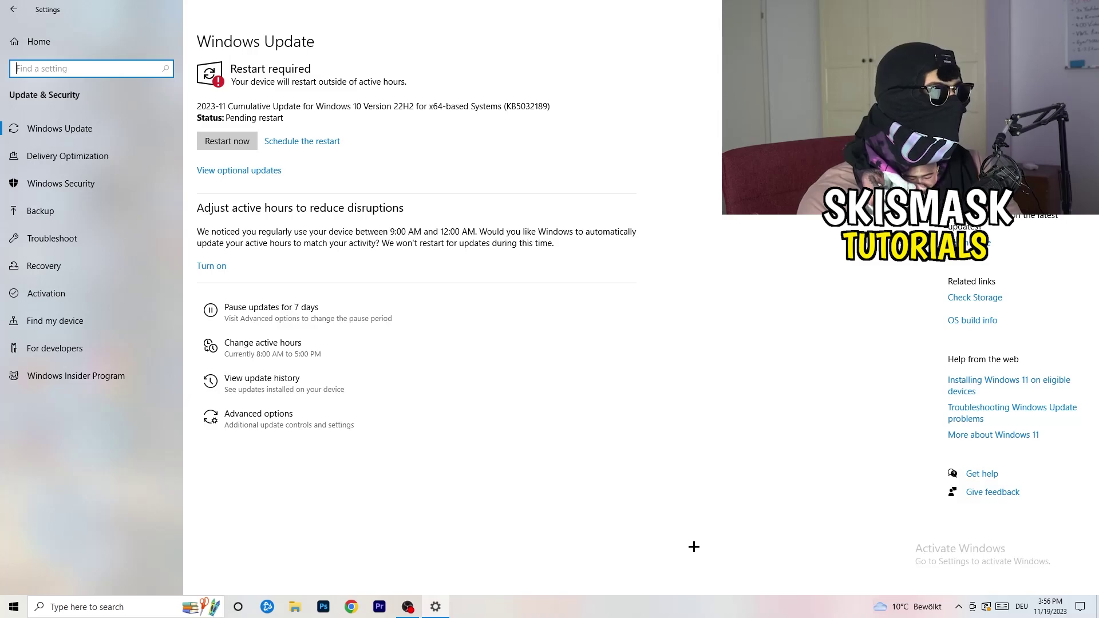
pyautogui.click(28, 52)
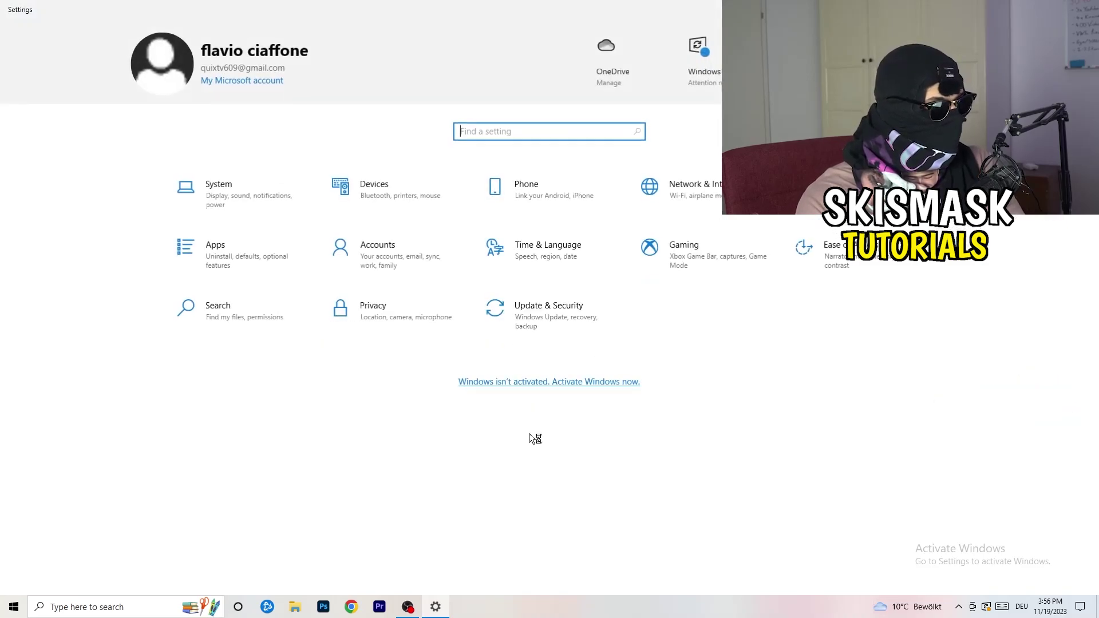
# Open the System display settings and review the scale and display resolution options without changing them.
pyautogui.press('Tab')
pyautogui.press('Return')
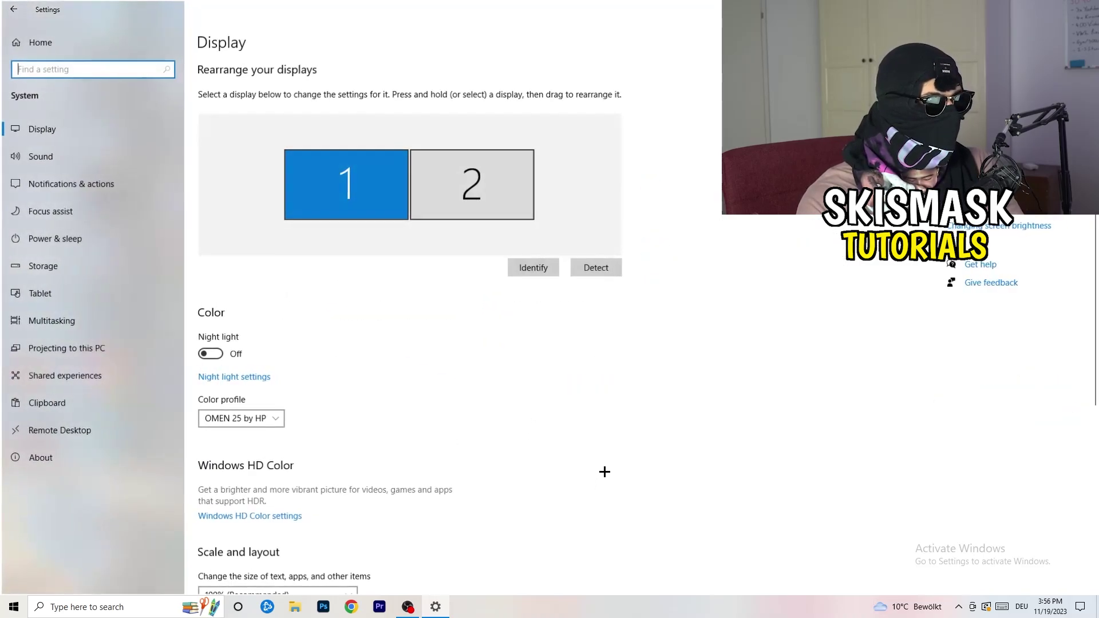
pyautogui.click(205, 44)
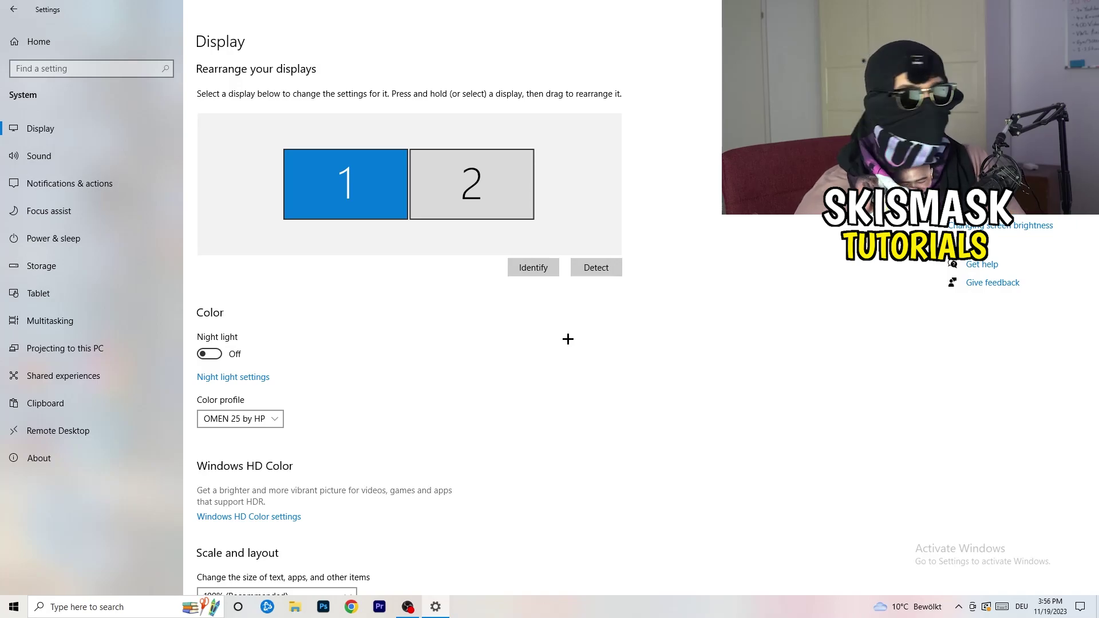
pyautogui.scroll(-5, 429, 287)
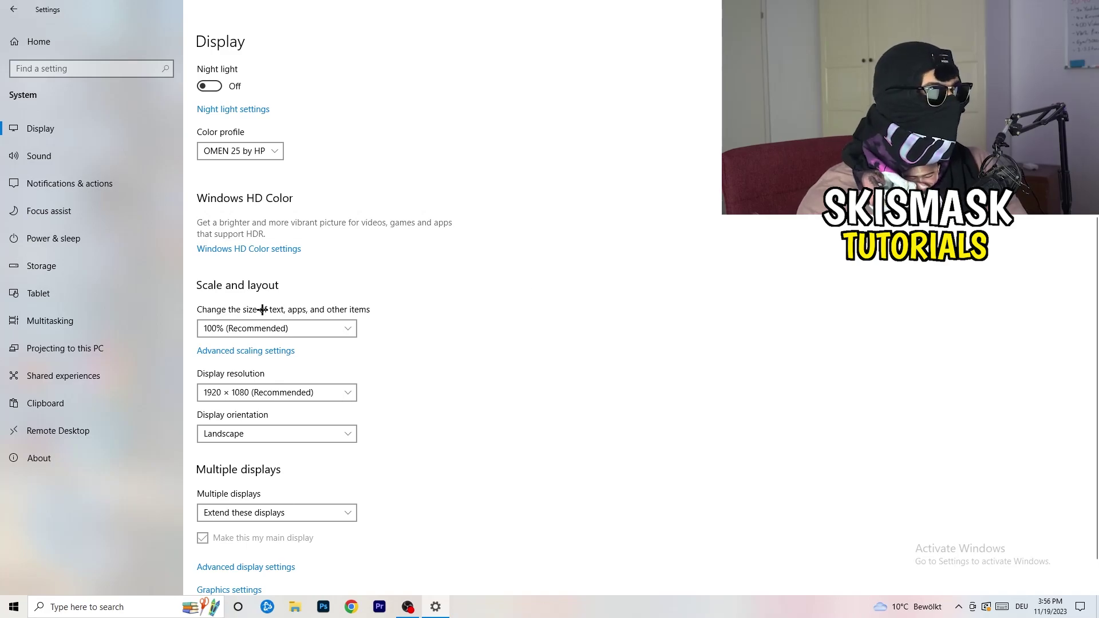
pyautogui.scroll(-1, 269, 311)
pyautogui.click(297, 351)
pyautogui.click(537, 307)
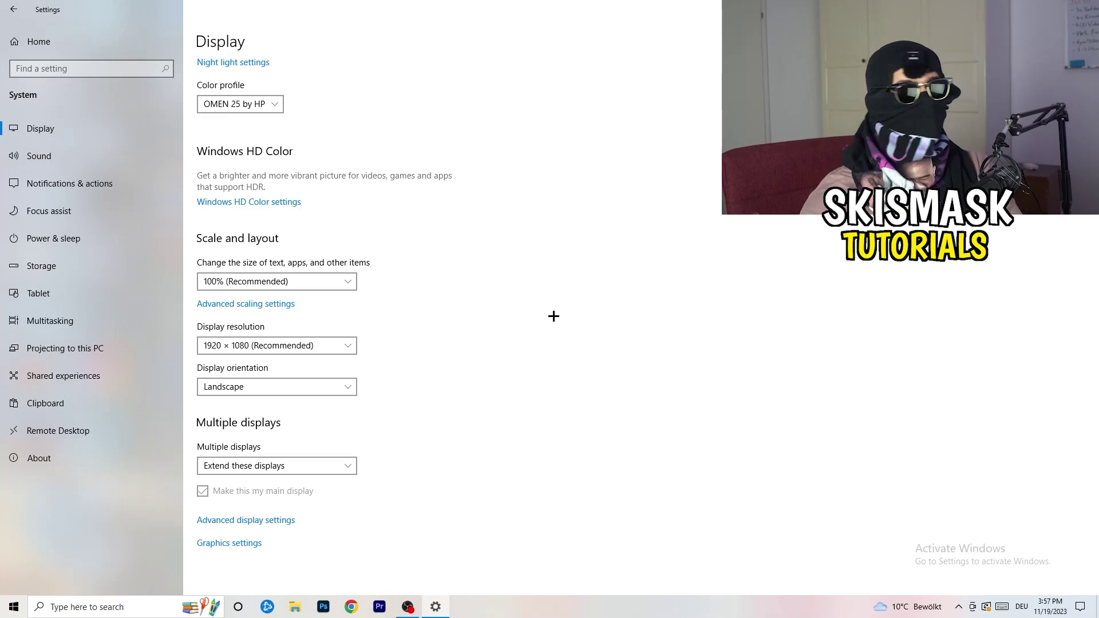
# Go to Power & sleep, review the available power plans including the additional ones, and close Power Options.
pyautogui.click(73, 239)
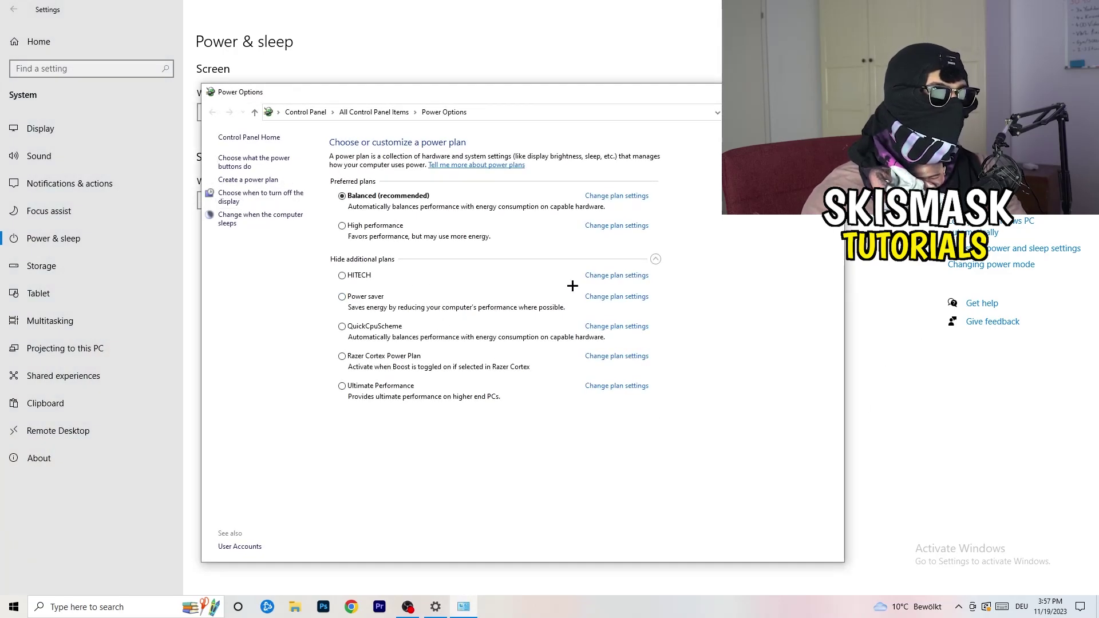
pyautogui.click(655, 258)
pyautogui.click(656, 260)
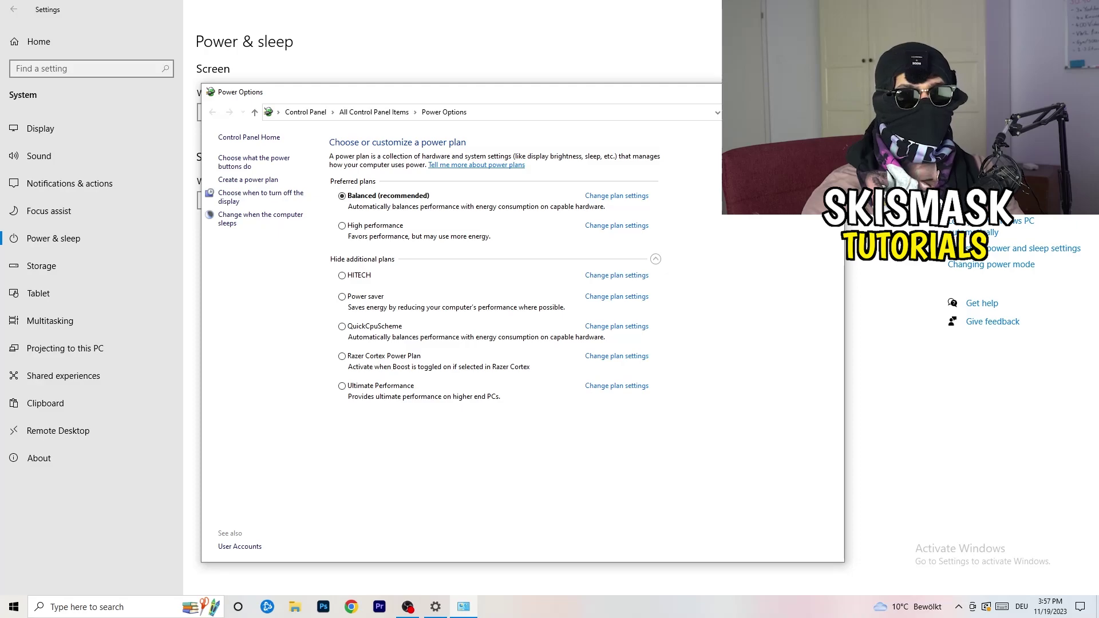
pyautogui.click(831, 91)
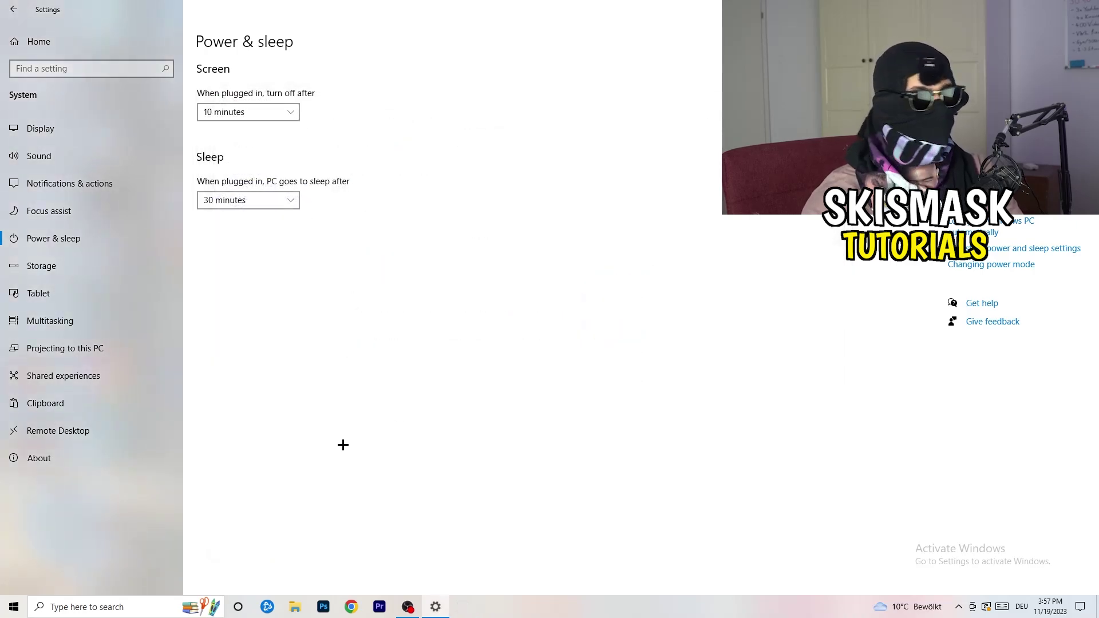
# Open the Storage settings, review the Storage Sense configuration and cleanup options, and close Settings.
pyautogui.click(67, 267)
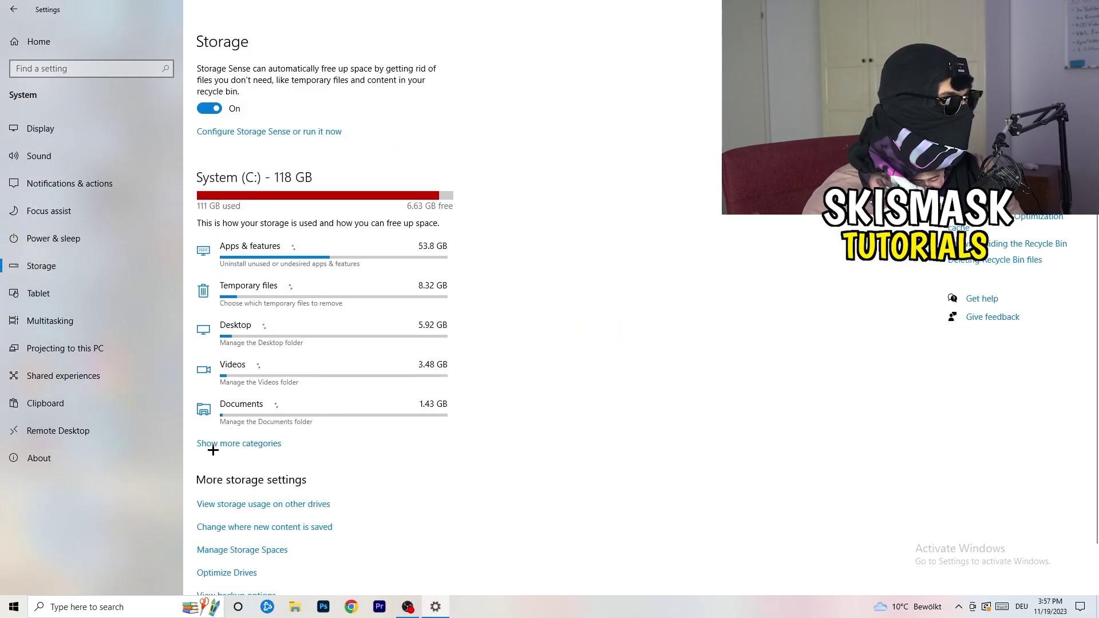
pyautogui.click(245, 137)
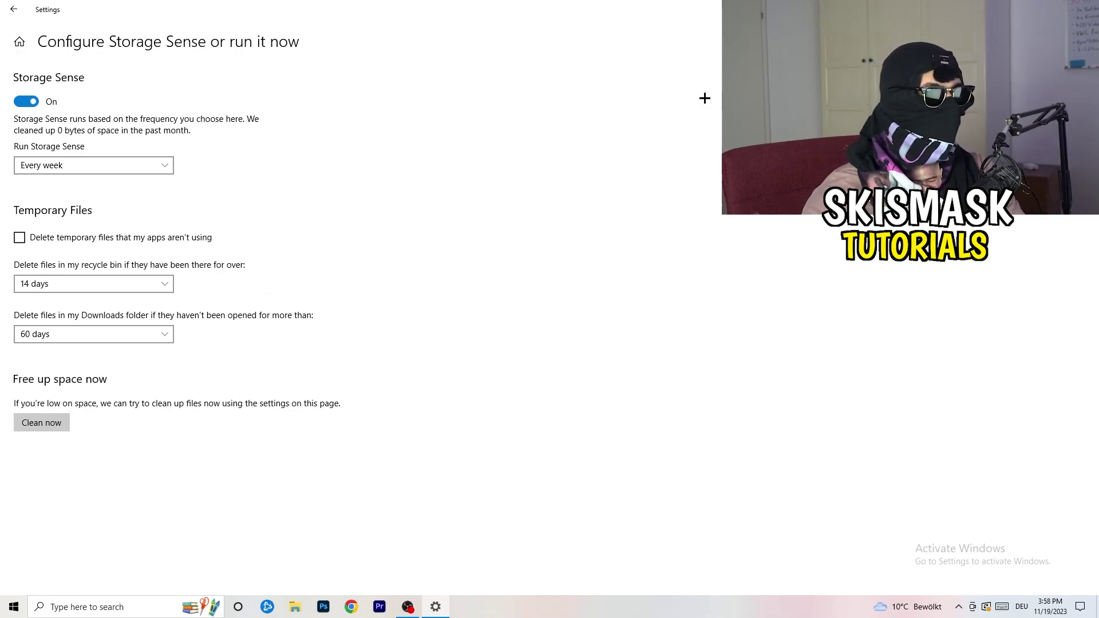
pyautogui.hotkey('alt', 'F4')
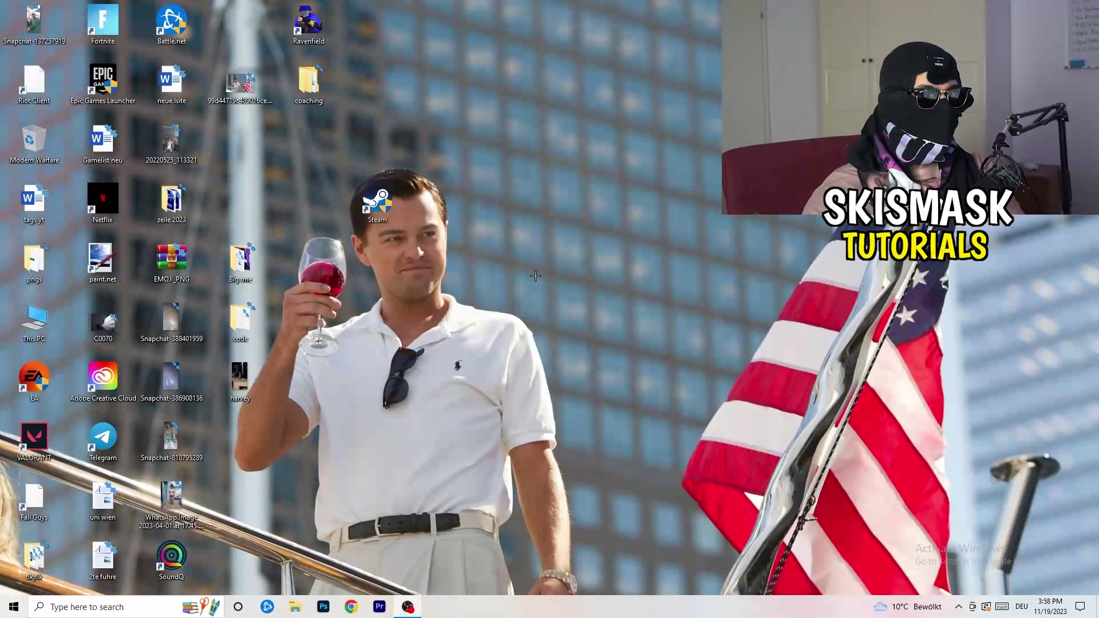